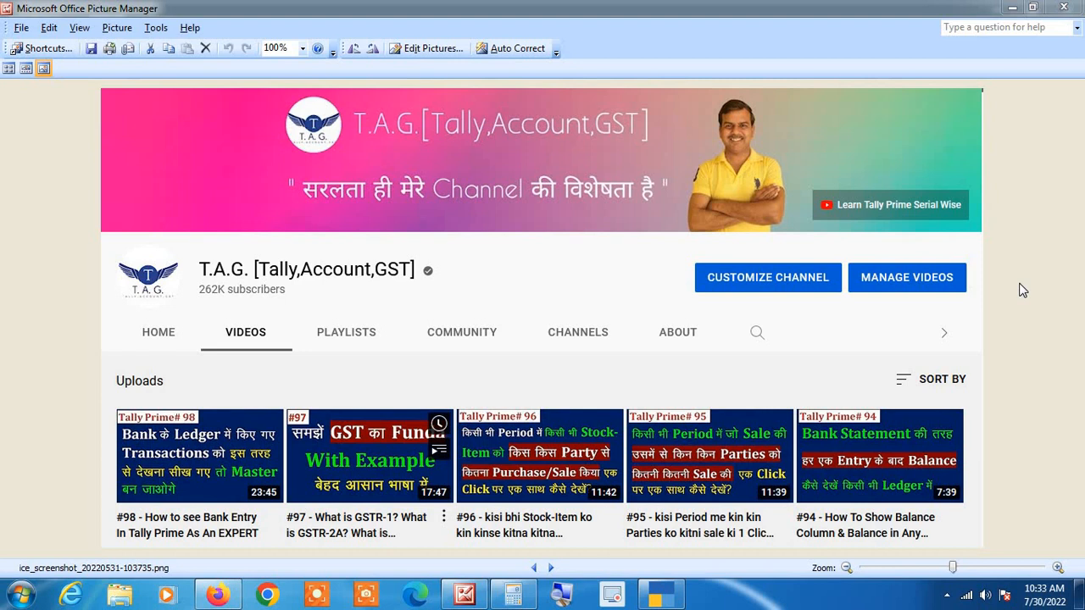
# Switch to TallyPrime, open voucher entry and view the blank Payment, Receipt and Contra vouchers.
pyautogui.hotkey('alt', 'Tab')
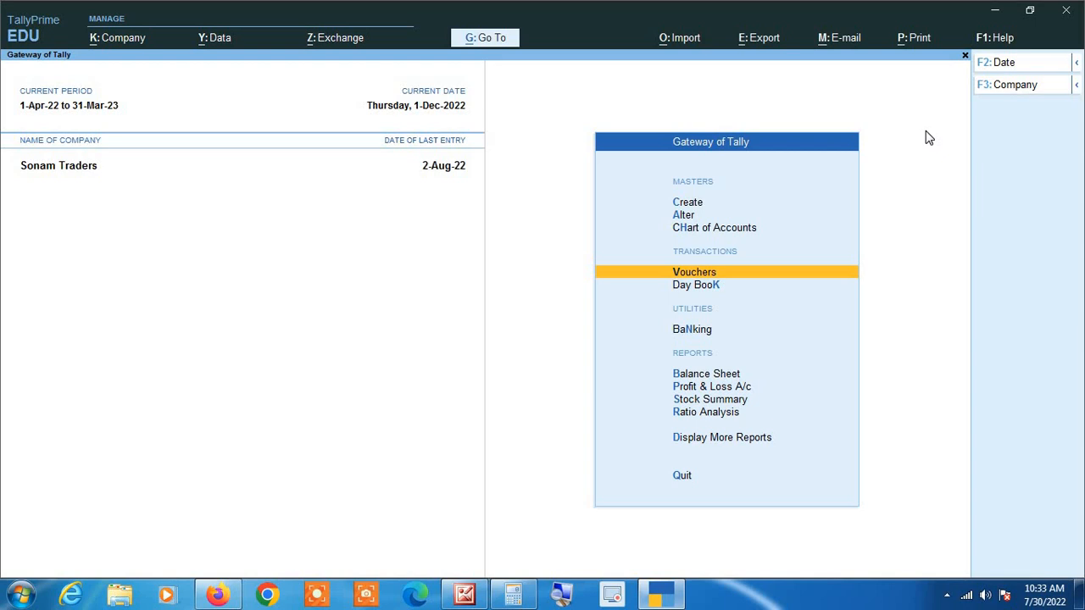
pyautogui.press('Return')
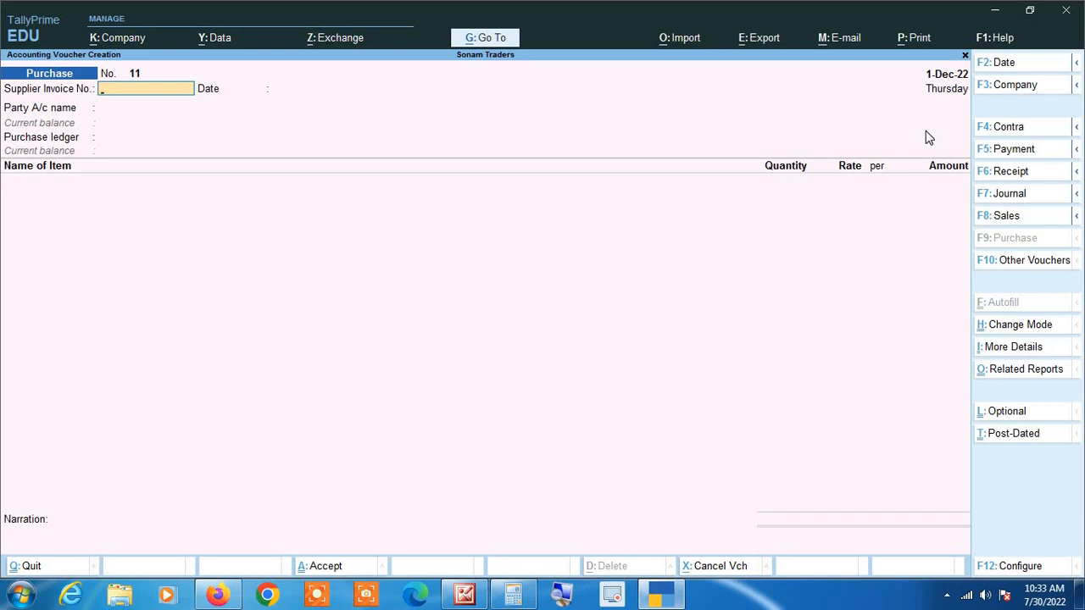
pyautogui.press('F5')
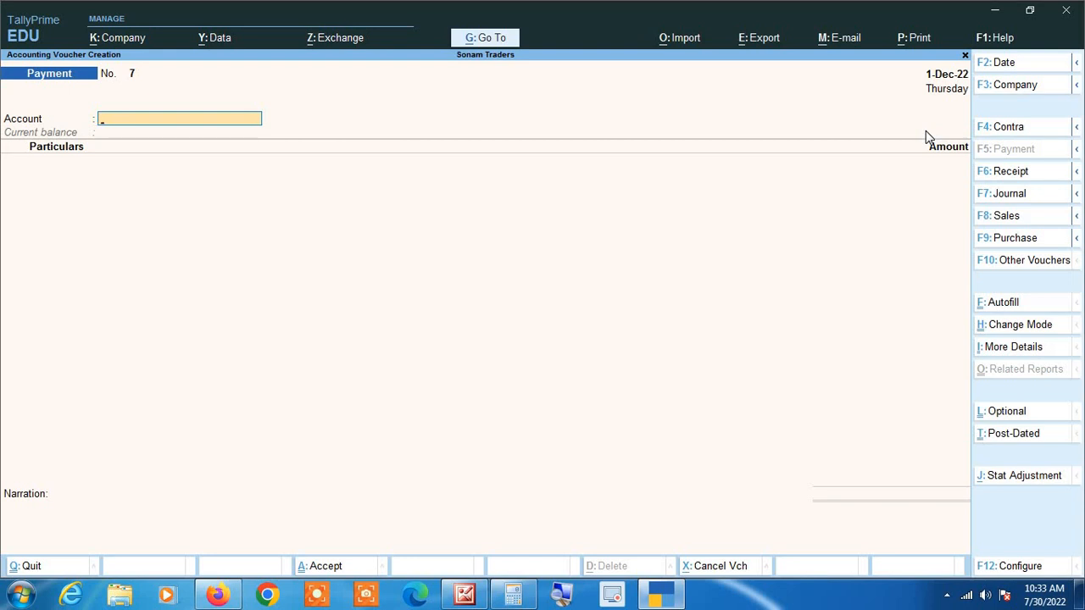
pyautogui.press('F6')
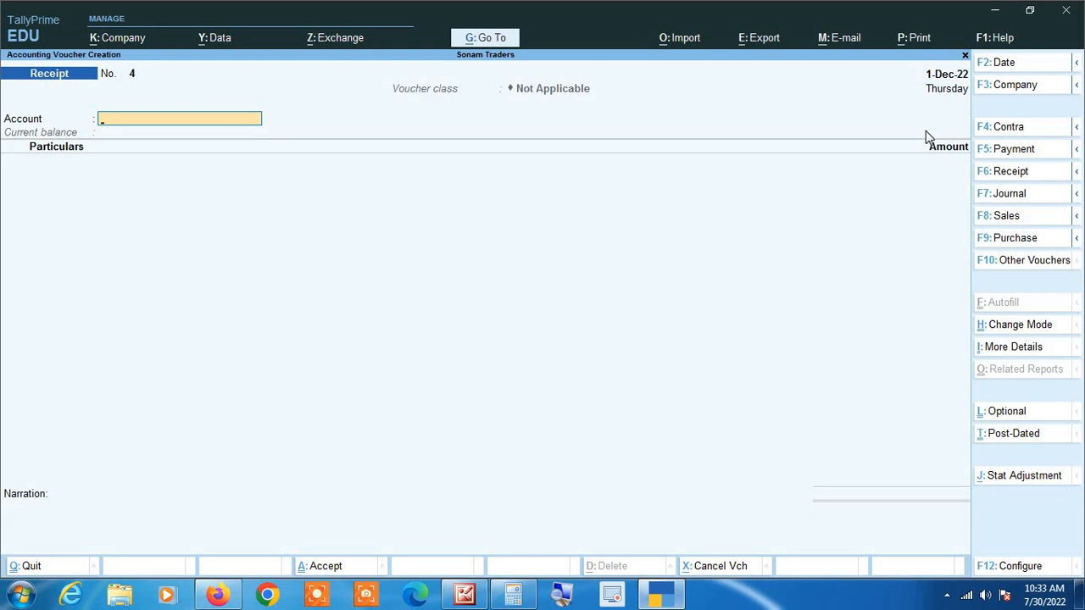
pyautogui.press('F4')
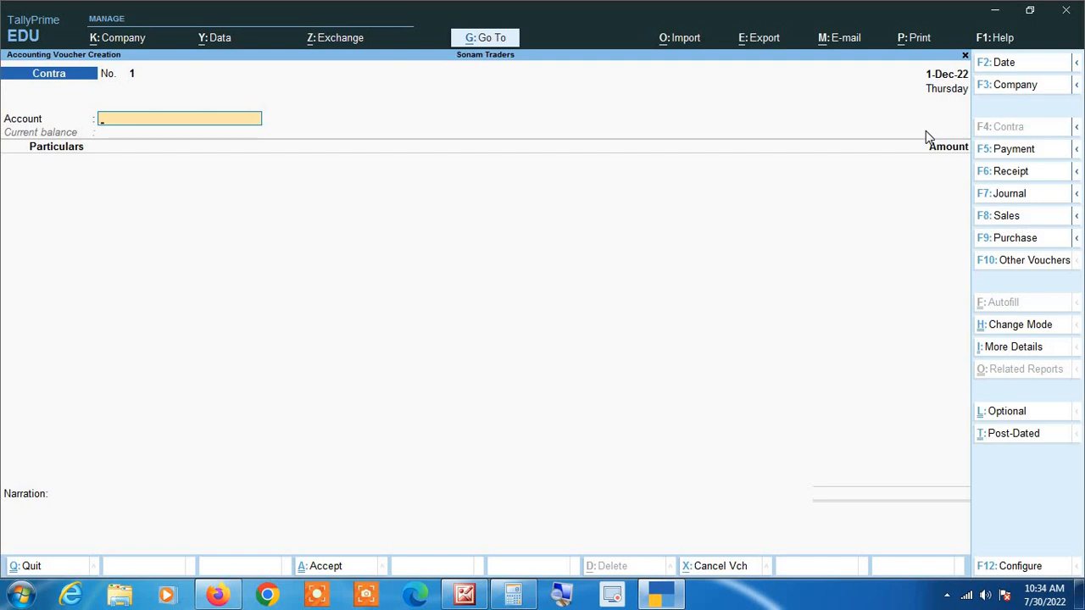
# Fill a Payment voucher from State Bank of India C/A with 60,000 paid to GANAGA TRADERS.
pyautogui.press('F5')
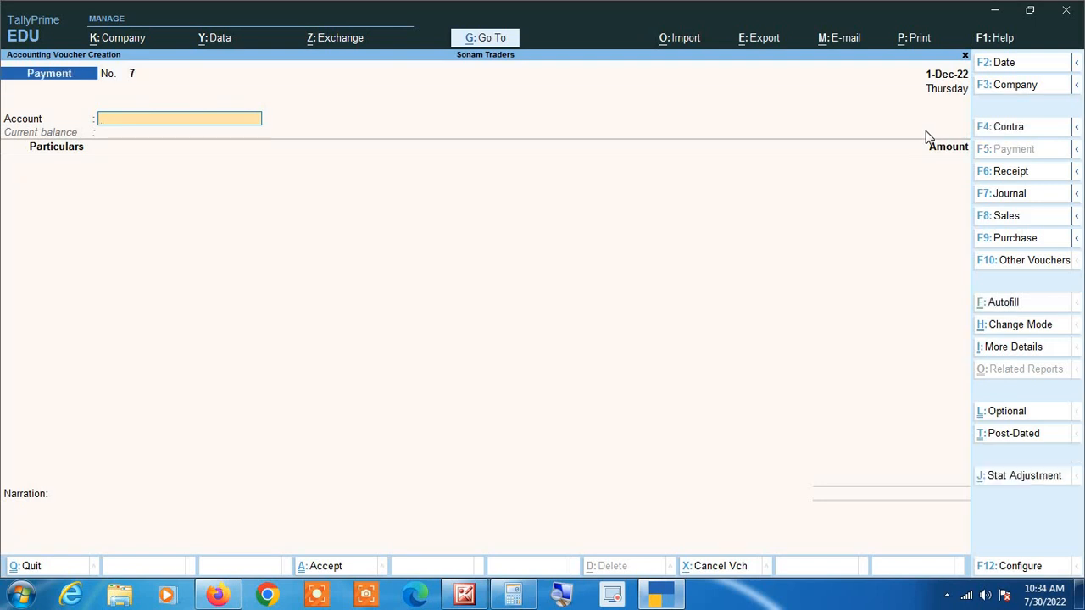
pyautogui.write('St')
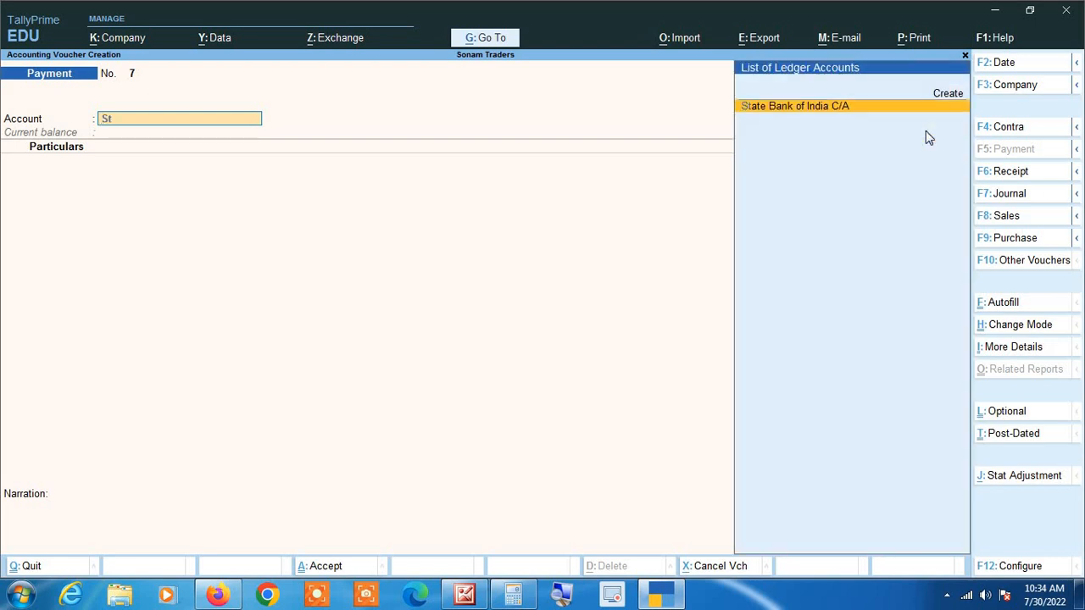
pyautogui.press('Return')
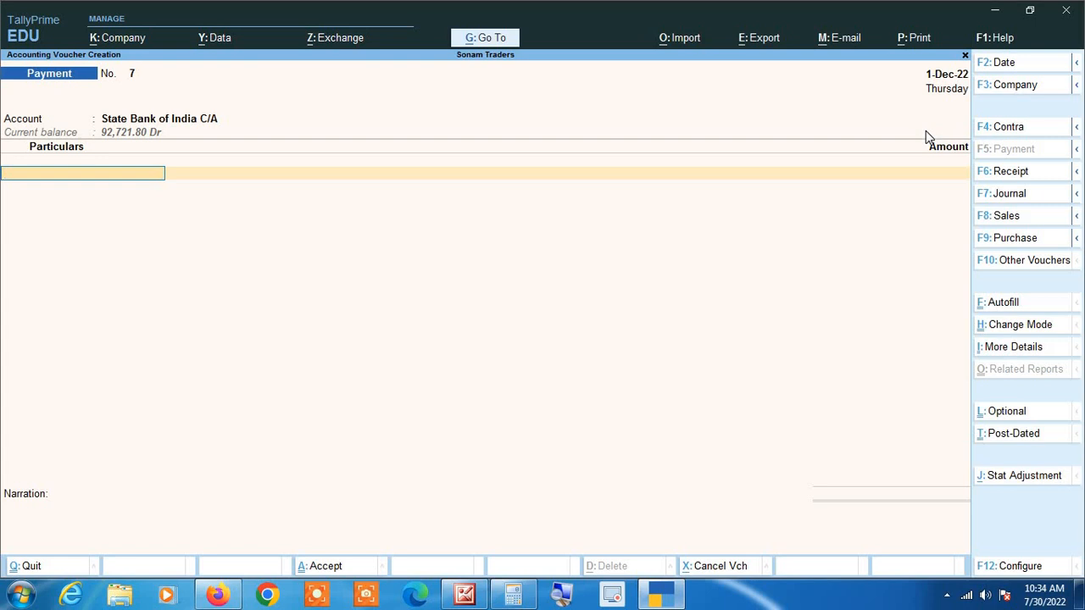
pyautogui.write('Gan')
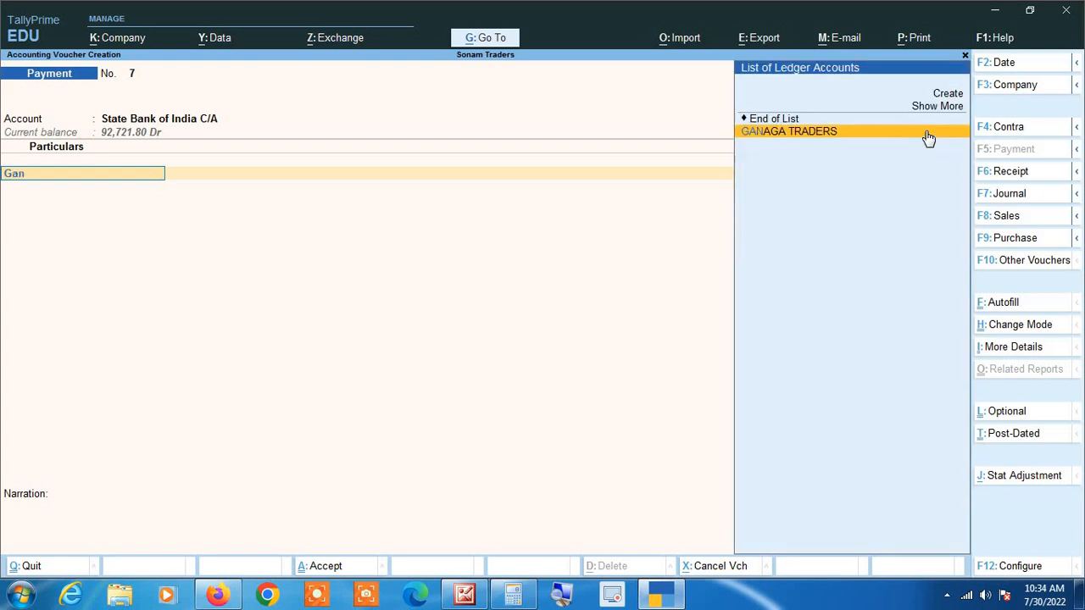
pyautogui.press('Return')
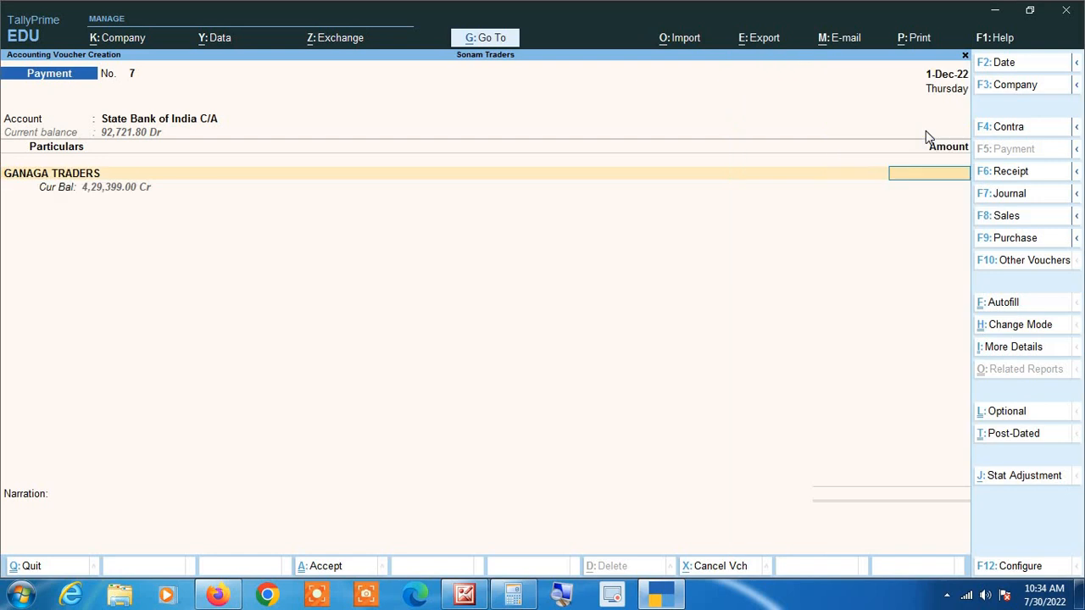
pyautogui.write('60,0000')
pyautogui.press('Return')
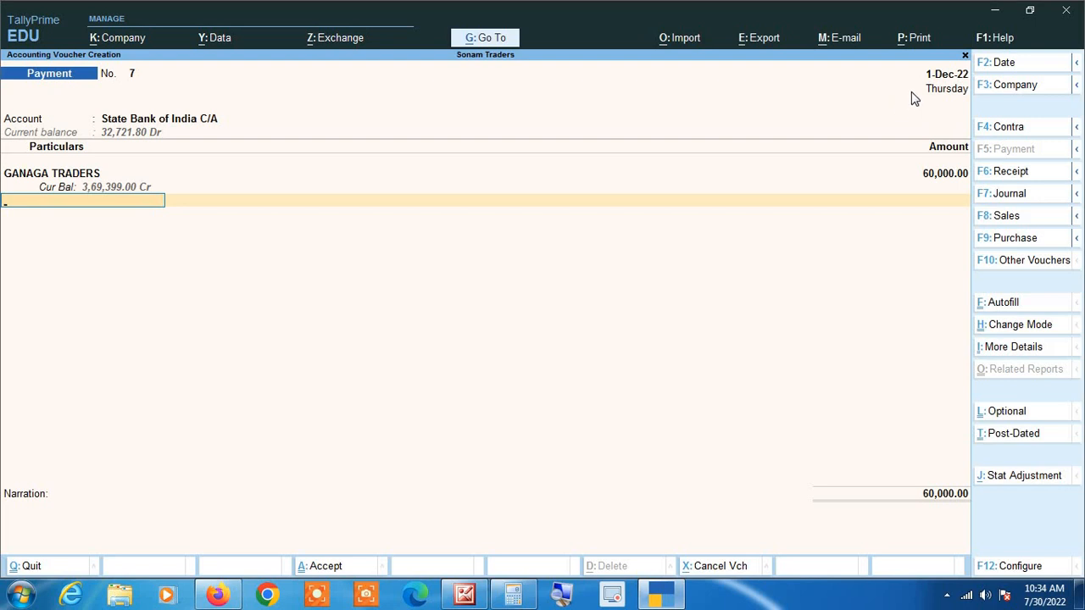
# Go through the payment's bank allocation with its default Cheque details, and discard the voucher without saving.
pyautogui.press('Return')
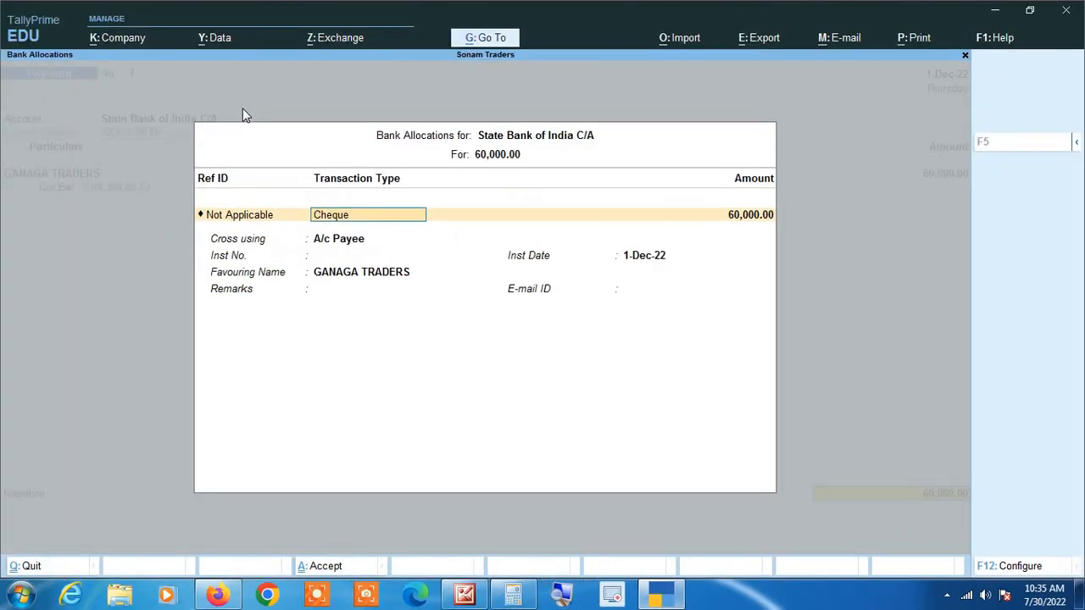
pyautogui.press('Return')
pyautogui.press('Return')
pyautogui.press('Return')
pyautogui.press('Return')
pyautogui.press('Return')
pyautogui.press('Return')
pyautogui.press('Return')
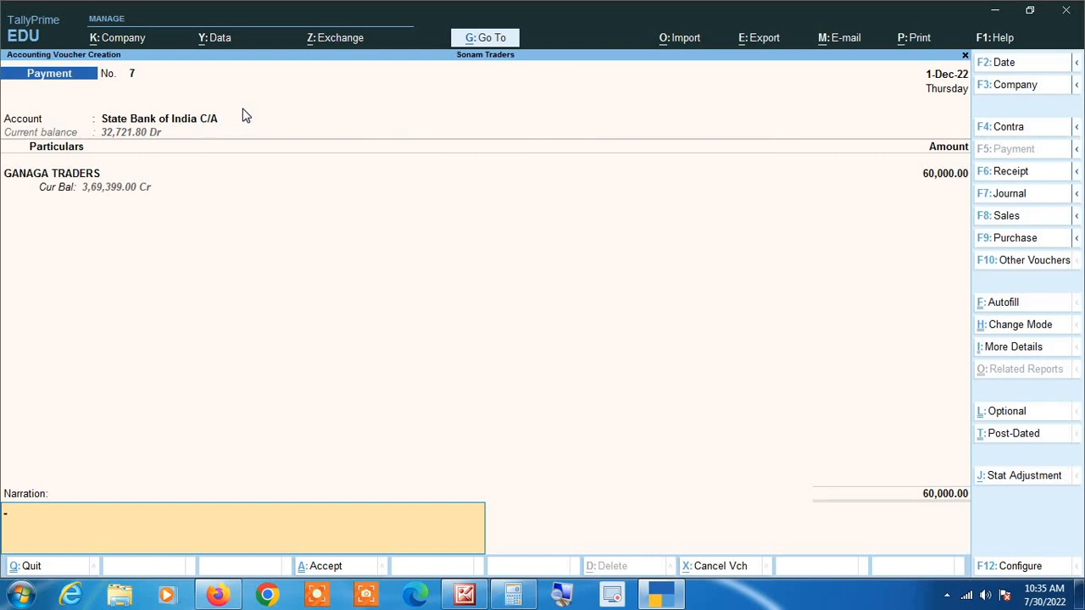
pyautogui.press('Escape')
pyautogui.press('Return')
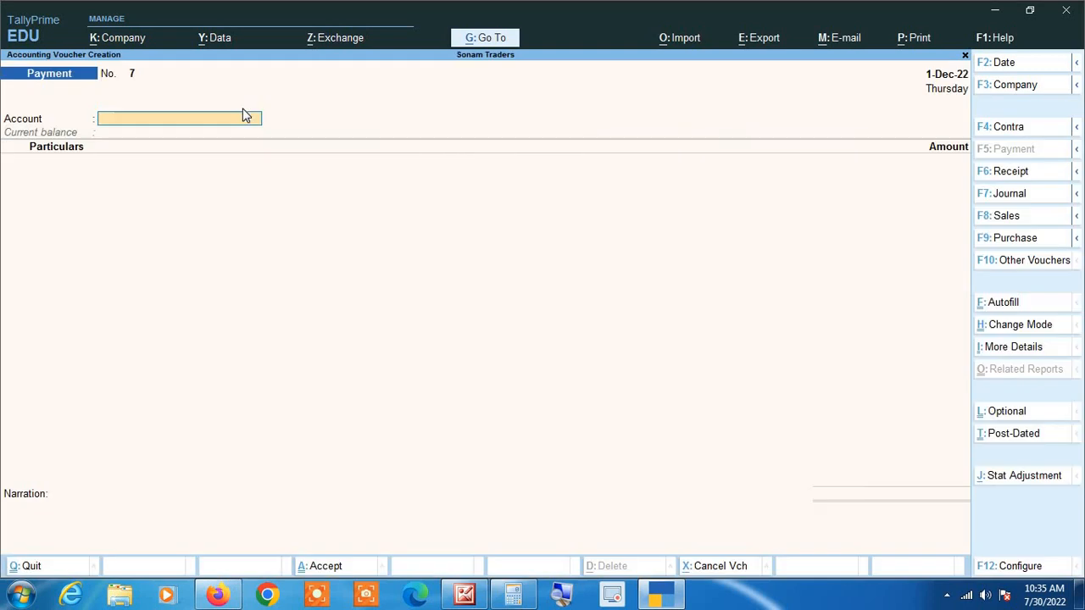
# Fill a Receipt voucher with class Not Applicable, receiving 20,000 from Deepak Traders into State Bank of India C/A.
pyautogui.press('F6')
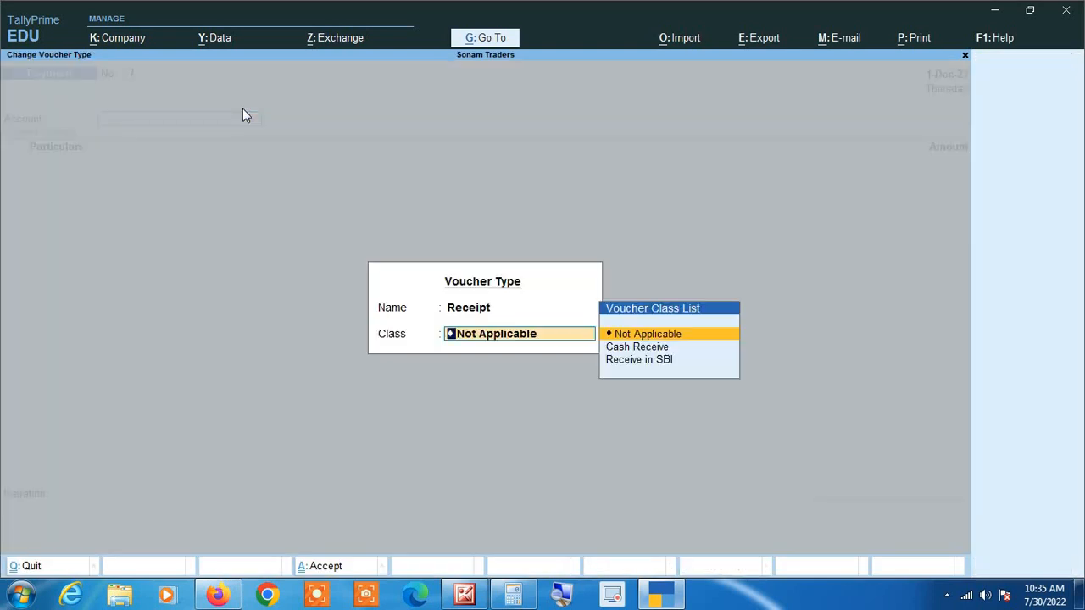
pyautogui.press('Return')
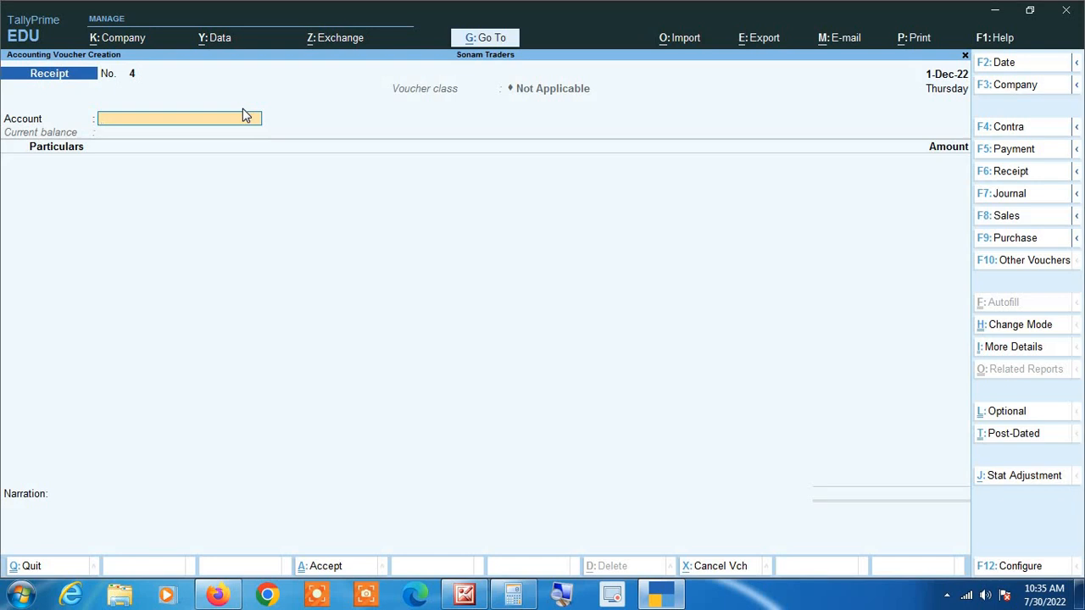
pyautogui.write('St')
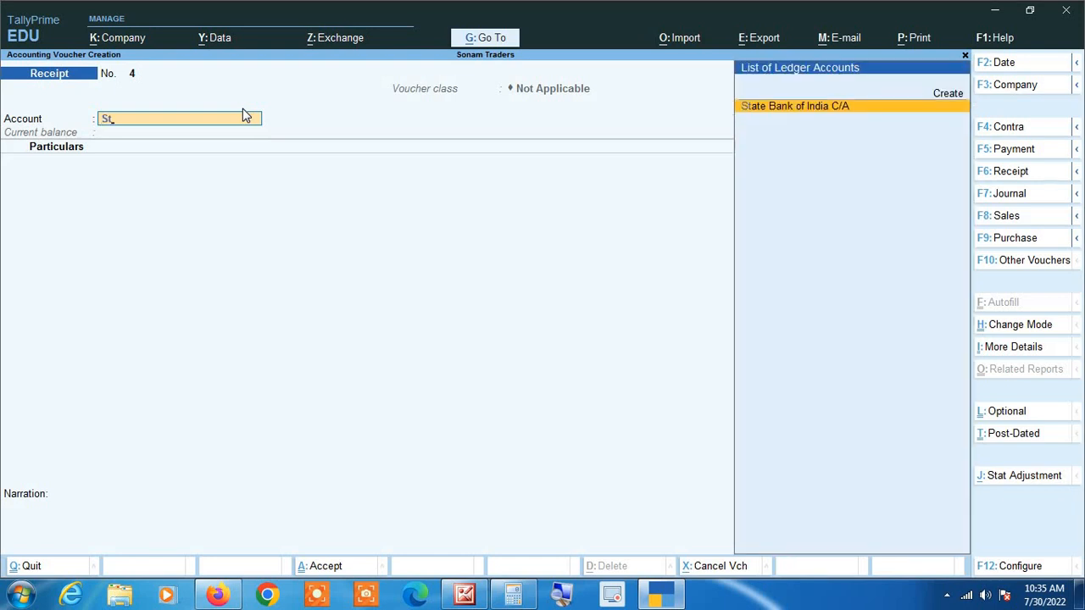
pyautogui.press('Return')
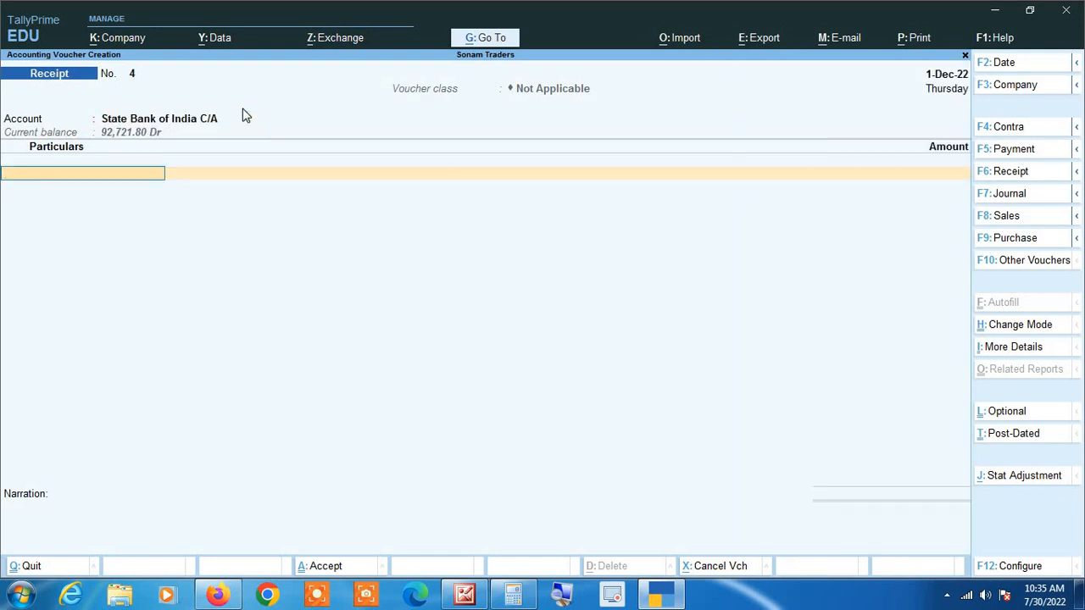
pyautogui.write('Dee')
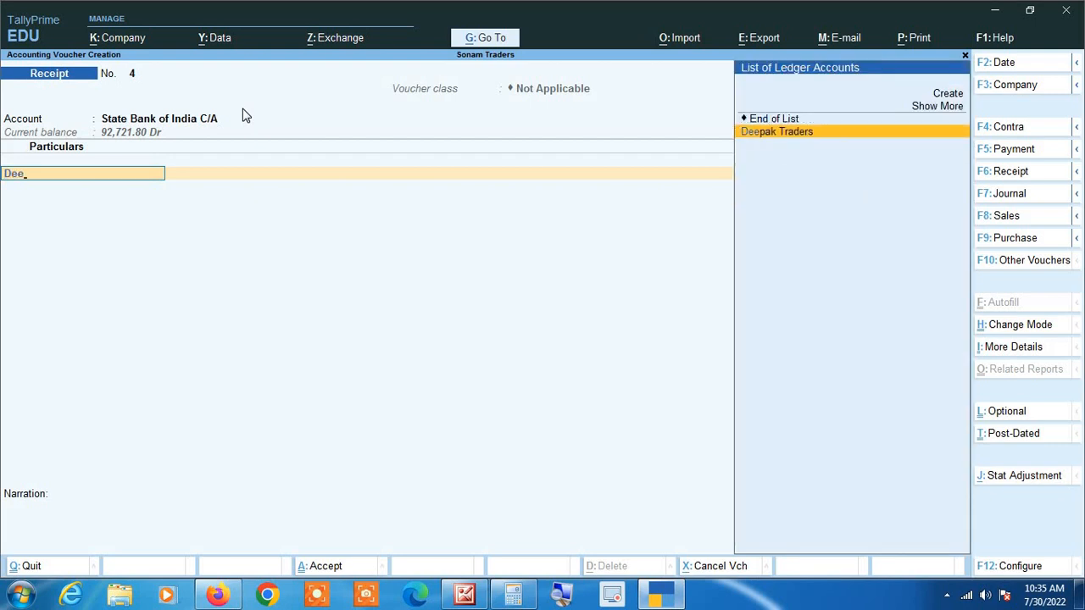
pyautogui.press('Return')
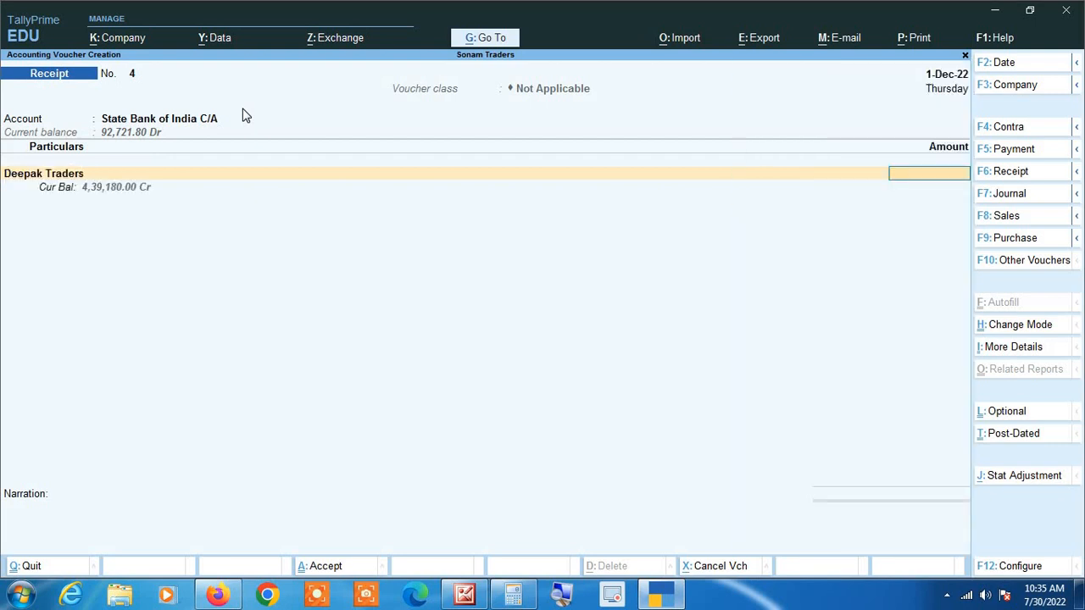
pyautogui.write('20000')
pyautogui.press('Return')
pyautogui.press('Return')
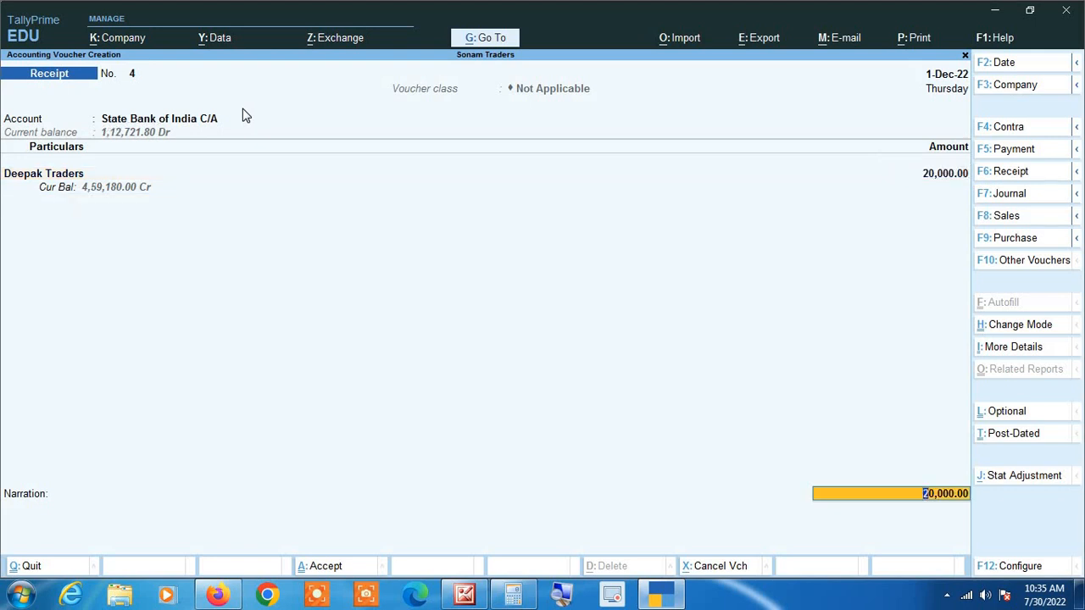
# Go through the receipt's bank allocation as Cheque/DD with bank name Not Applicable, and discard the voucher without saving.
pyautogui.press('Return')
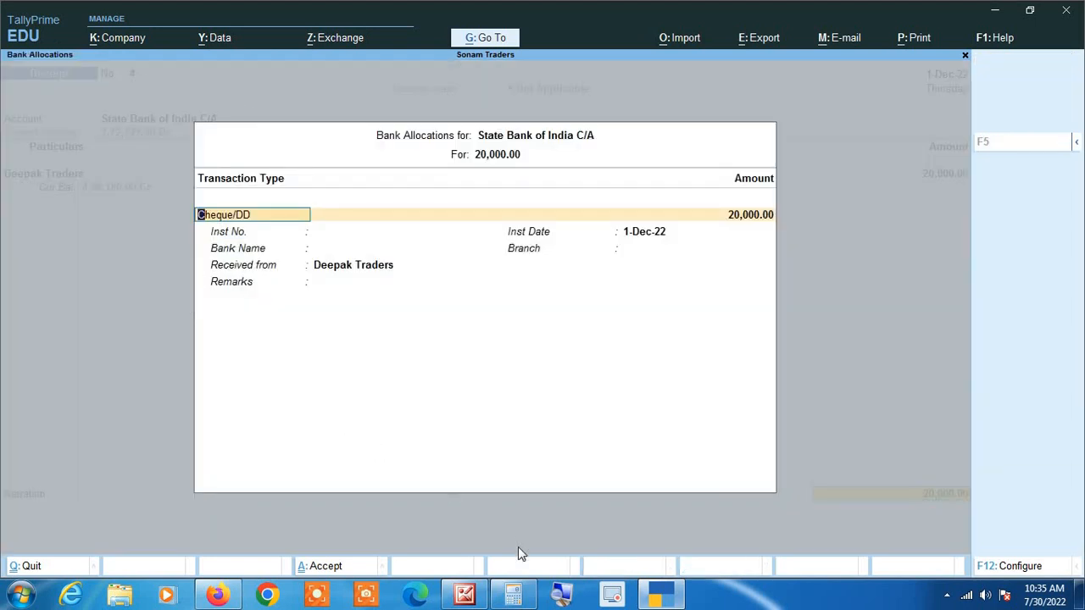
pyautogui.click(562, 596)
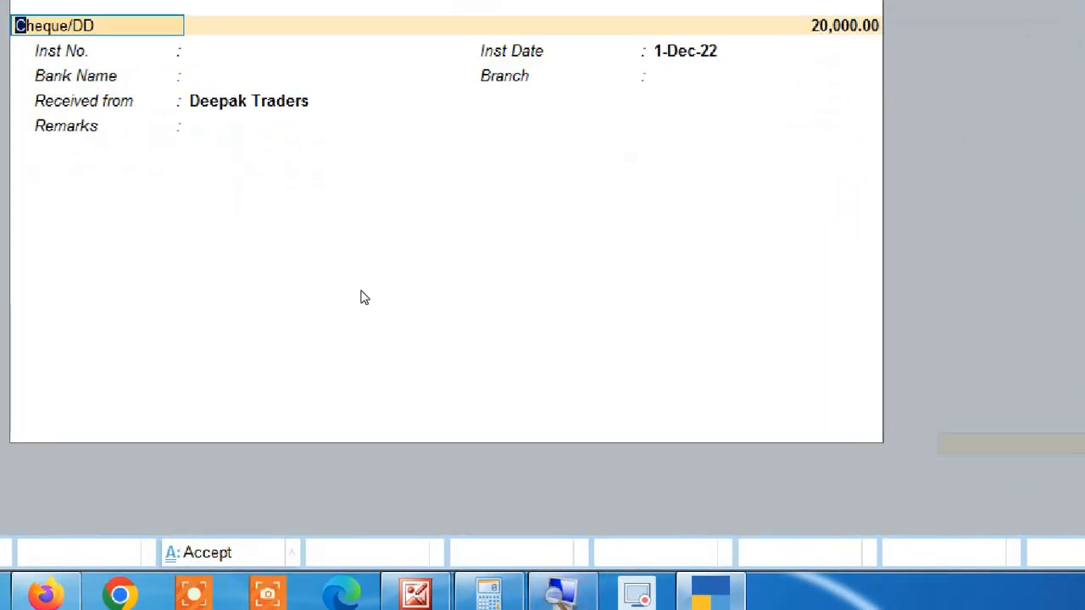
pyautogui.press('Return')
pyautogui.press('Return')
pyautogui.press('Return')
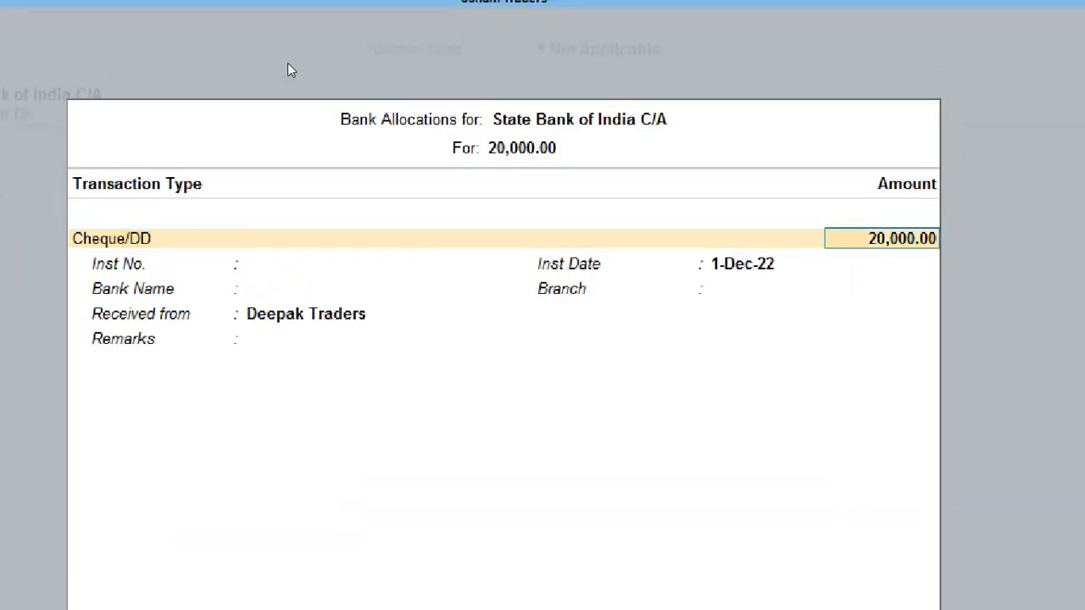
pyautogui.press('Return')
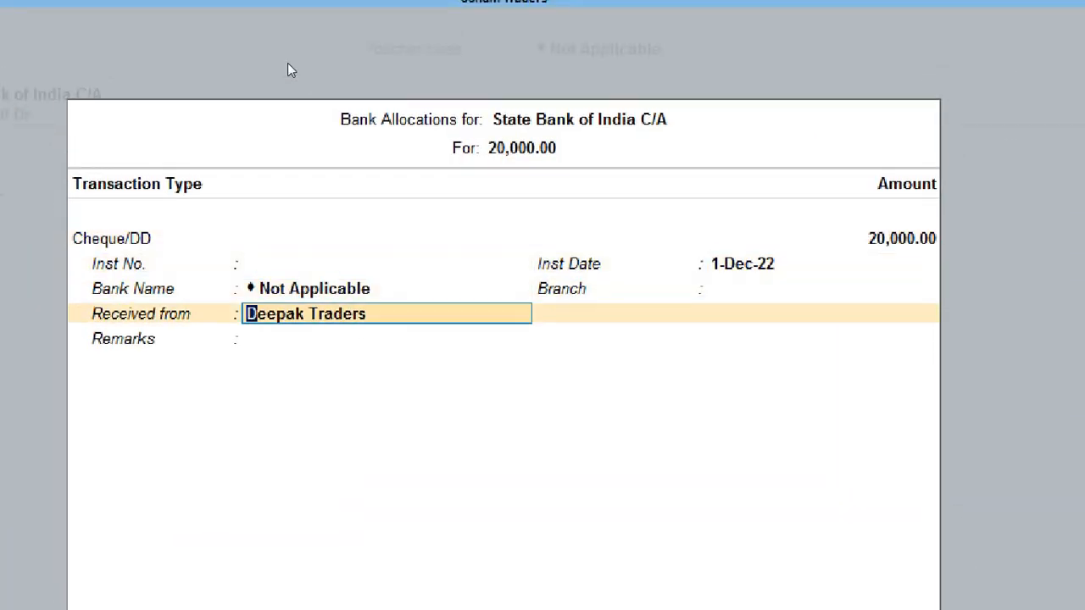
pyautogui.press('Return')
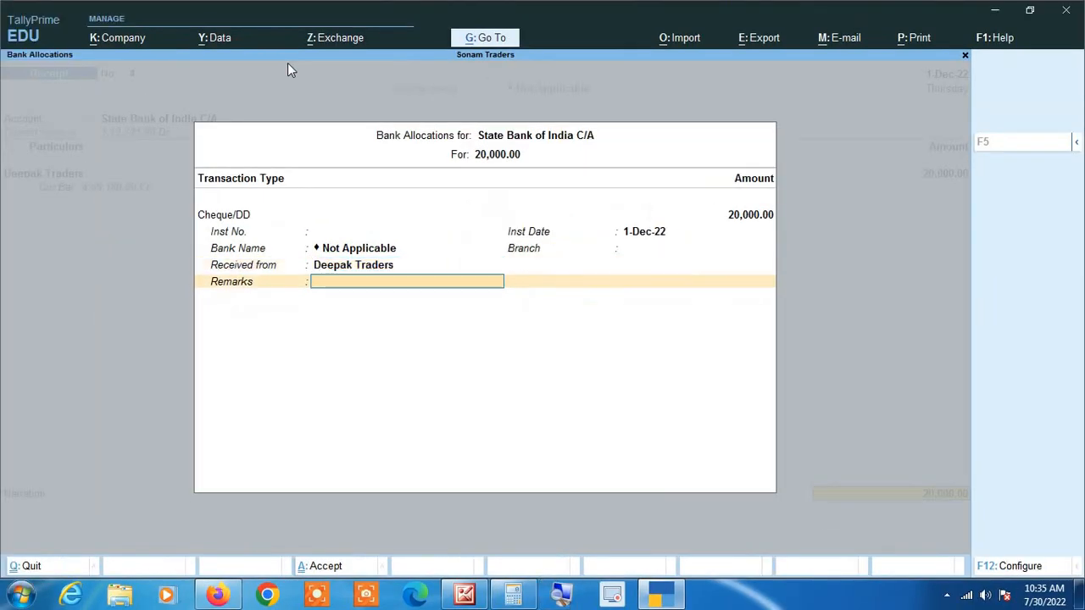
pyautogui.press('Return')
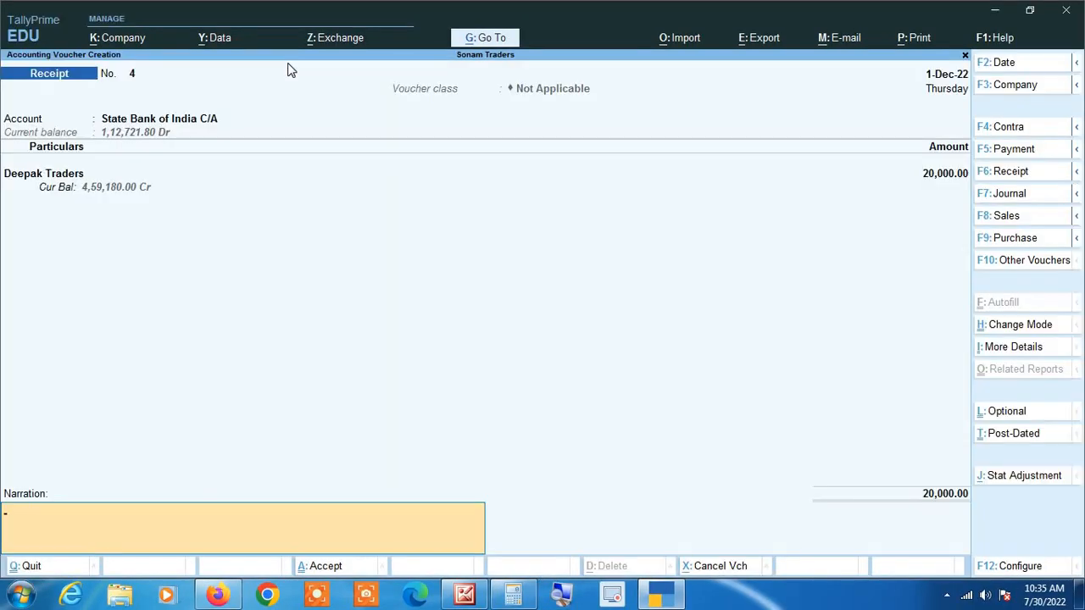
pyautogui.press('Return')
pyautogui.press('Return')
pyautogui.press('Return')
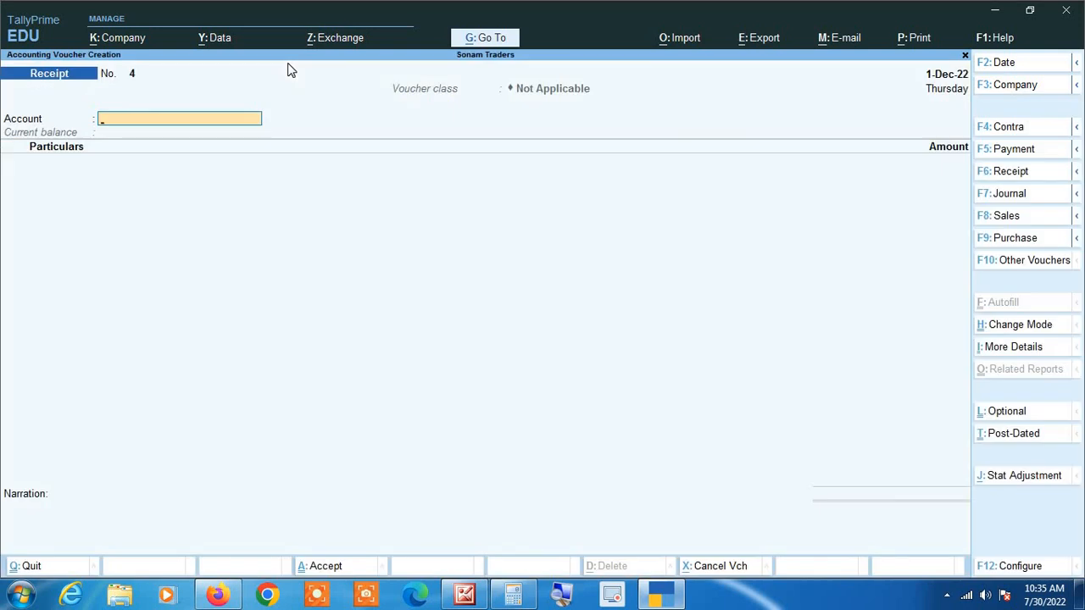
# Fill a Contra voucher moving 1,00,000 from Cash into State Bank of India C/A.
pyautogui.press('F4')
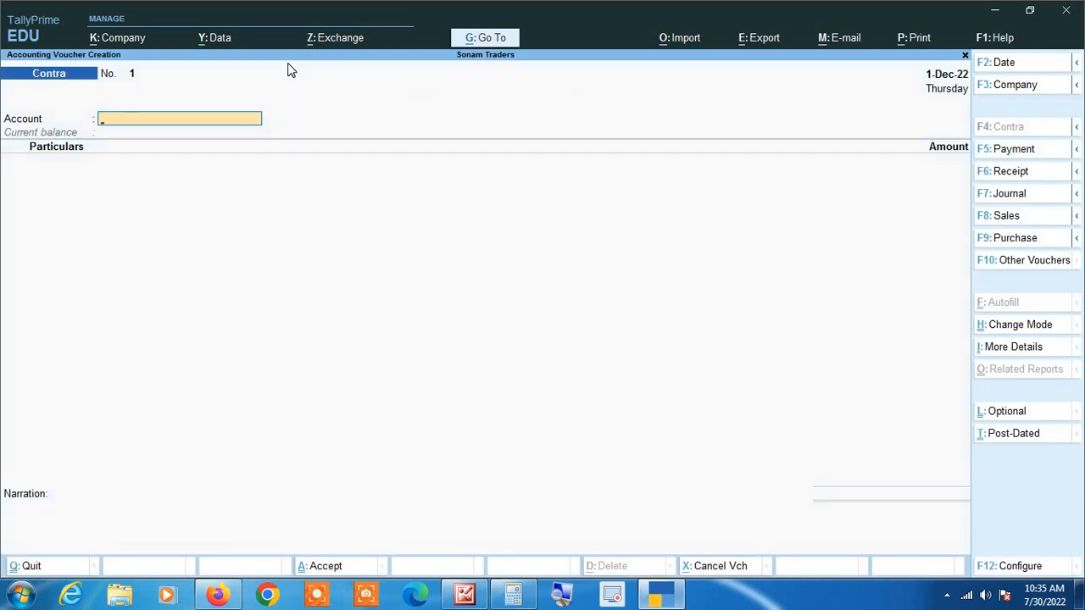
pyautogui.write('Cas')
pyautogui.press('BackSpace')
pyautogui.press('BackSpace')
pyautogui.press('BackSpace')
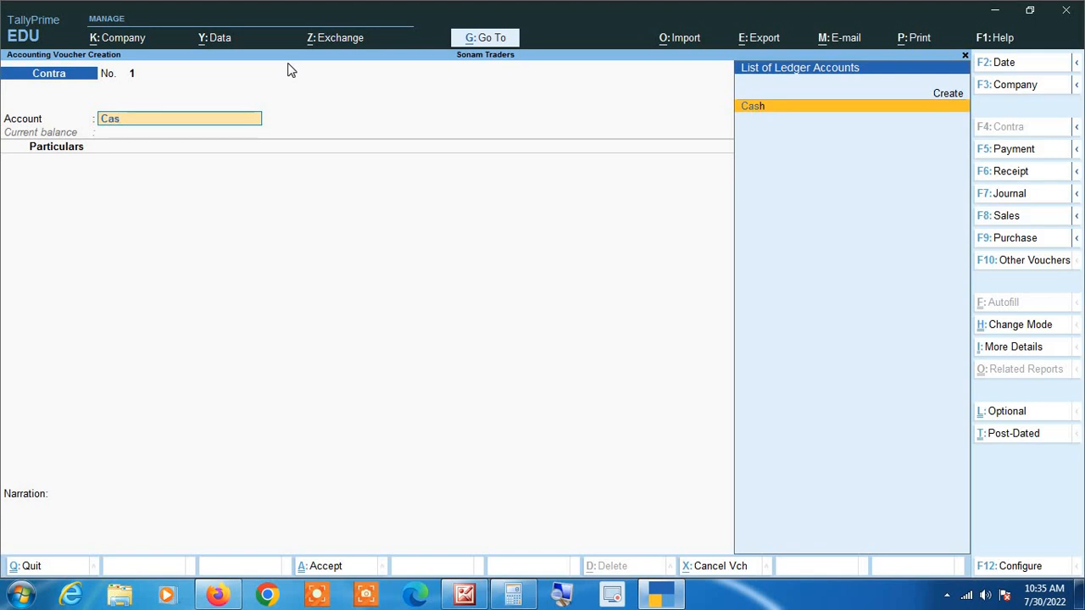
pyautogui.write('Sta')
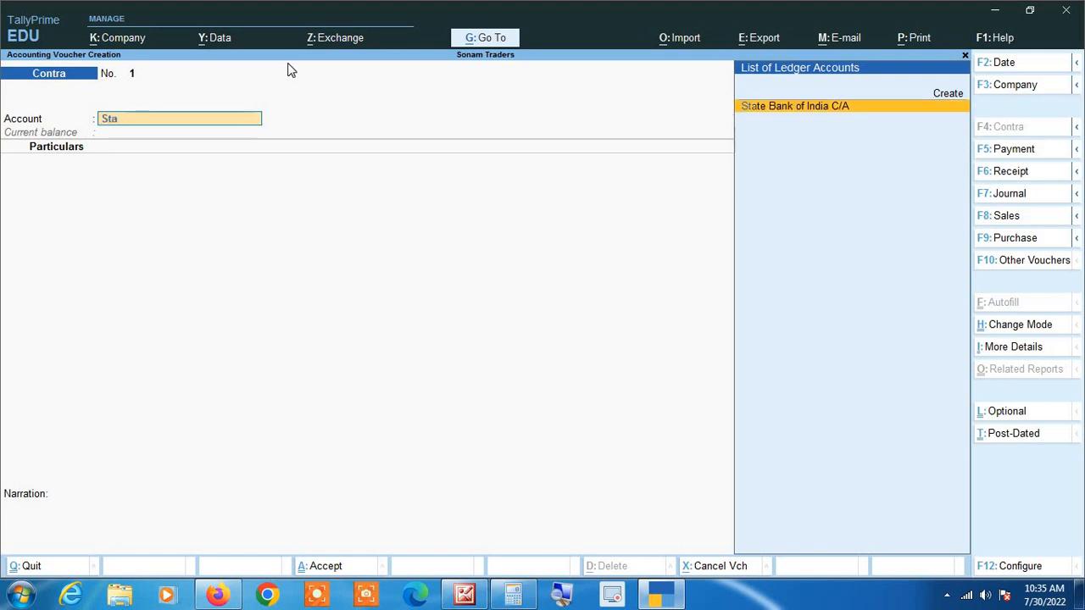
pyautogui.press('Return')
pyautogui.write('Cash')
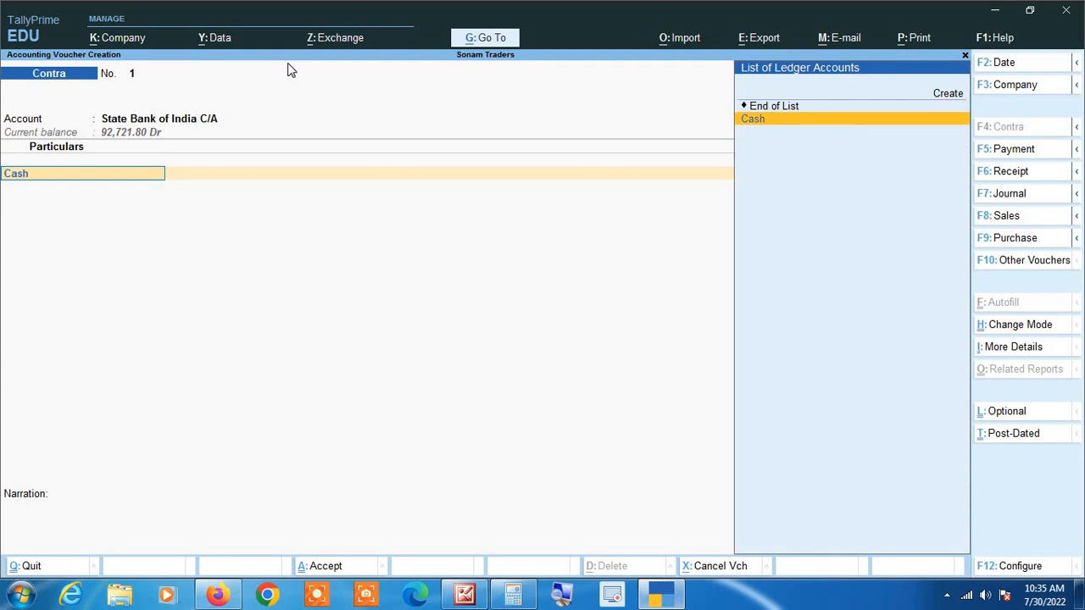
pyautogui.press('Return')
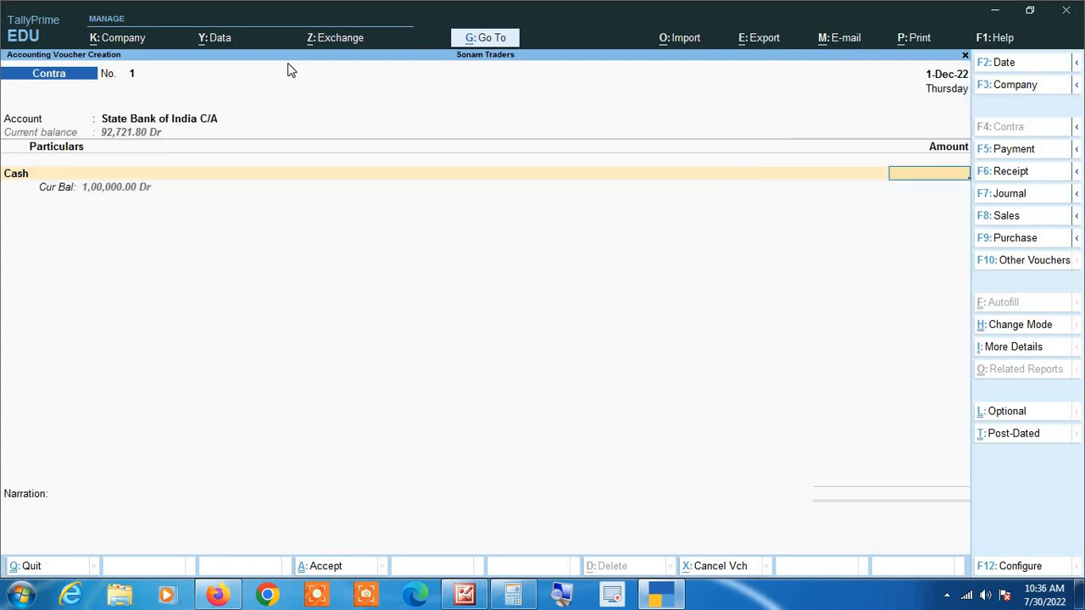
pyautogui.write('100000')
pyautogui.press('Return')
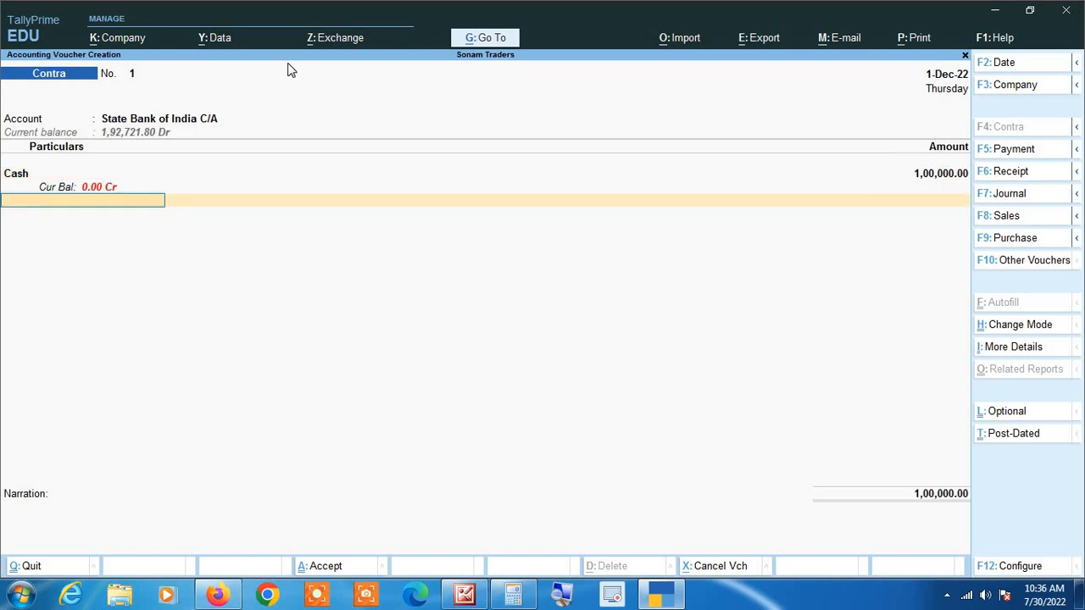
# Go through the contra's bank allocation with transaction type Cash, and discard the voucher without saving.
pyautogui.press('Return')
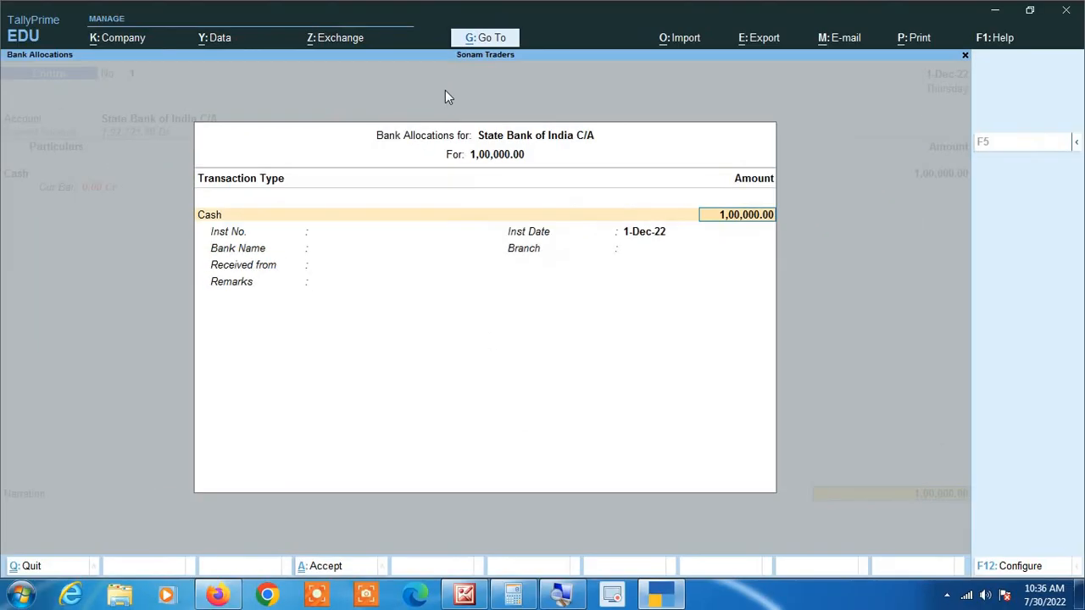
pyautogui.press('Return')
pyautogui.press('Return')
pyautogui.press('Return')
pyautogui.press('Return')
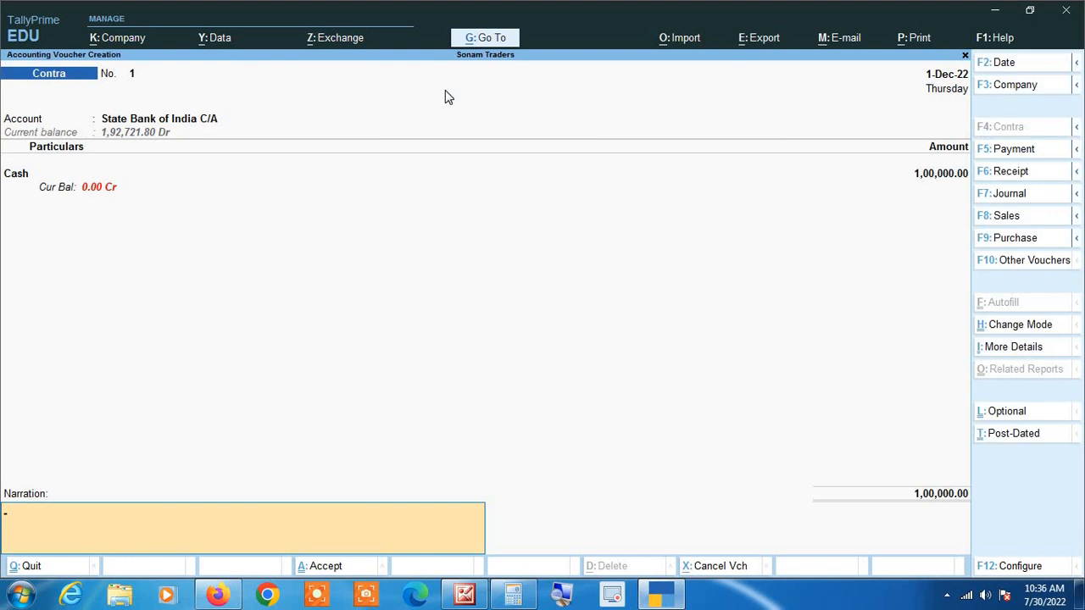
pyautogui.press('Escape')
pyautogui.press('Return')
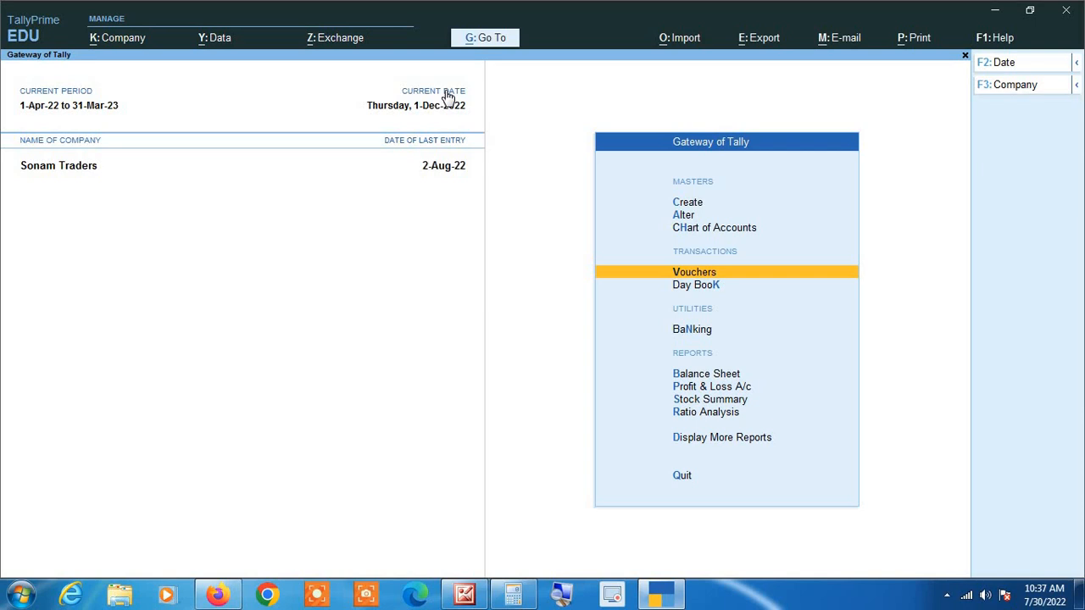
# Reopen voucher entry and go through the Payment, Receipt (class Not Applicable) and Contra voucher screens.
pyautogui.press('Return')
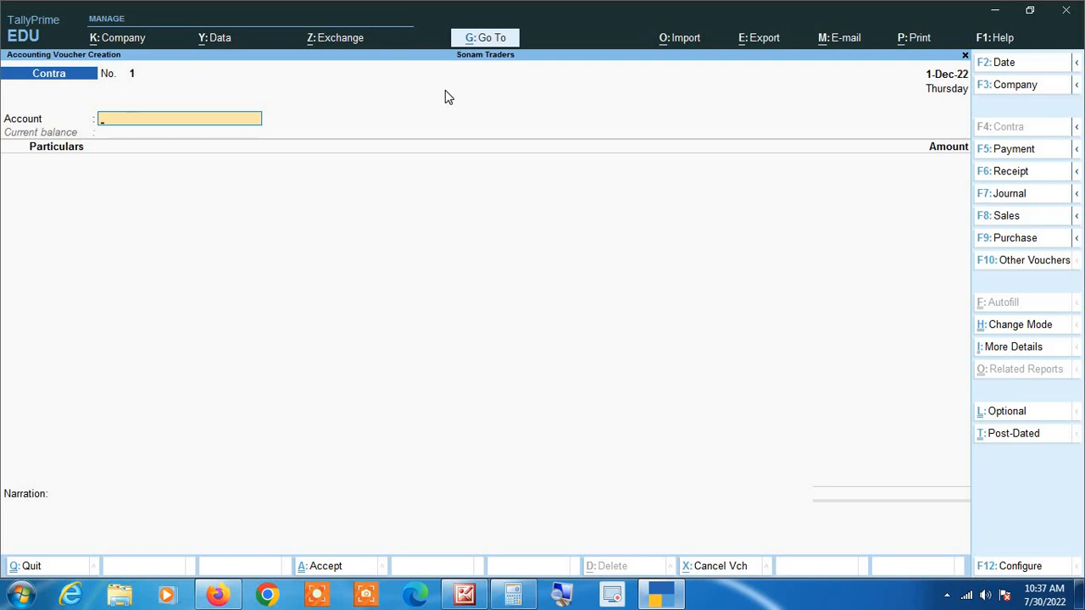
pyautogui.press('F5')
pyautogui.press('F6')
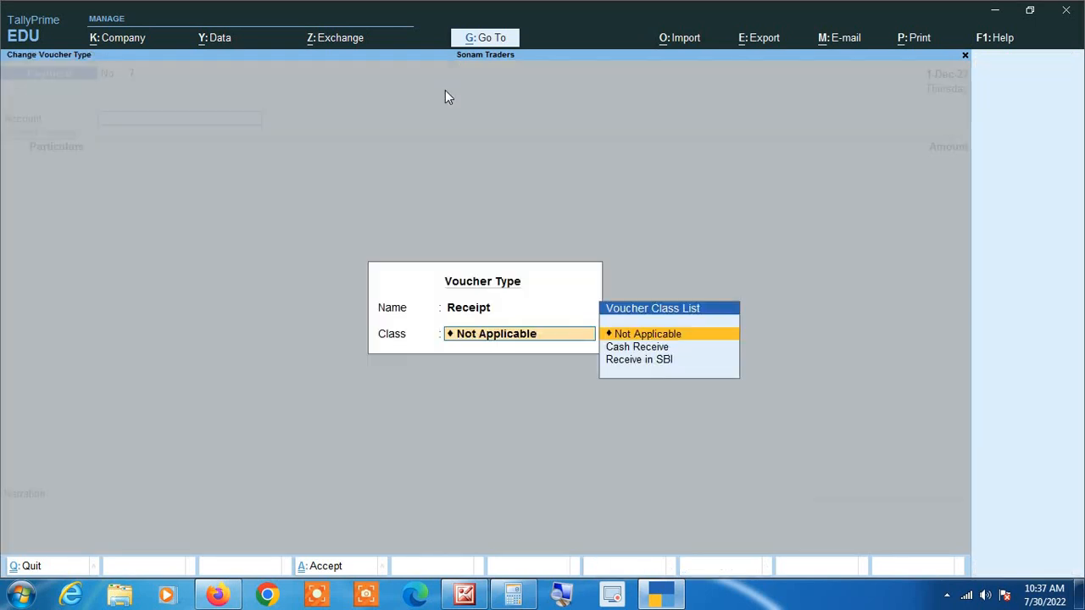
pyautogui.press('Return')
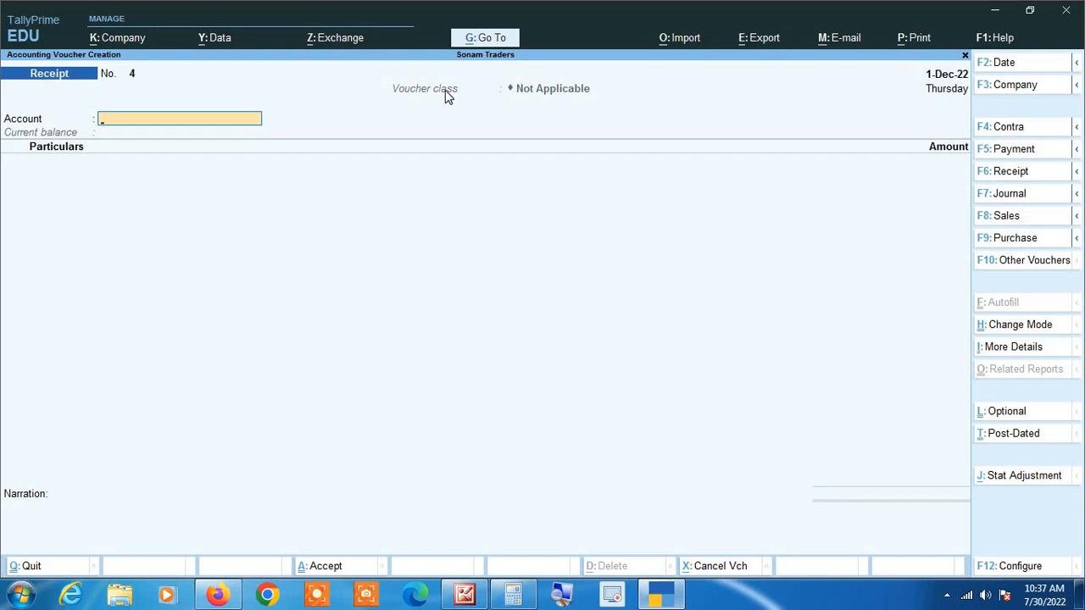
pyautogui.press('F4')
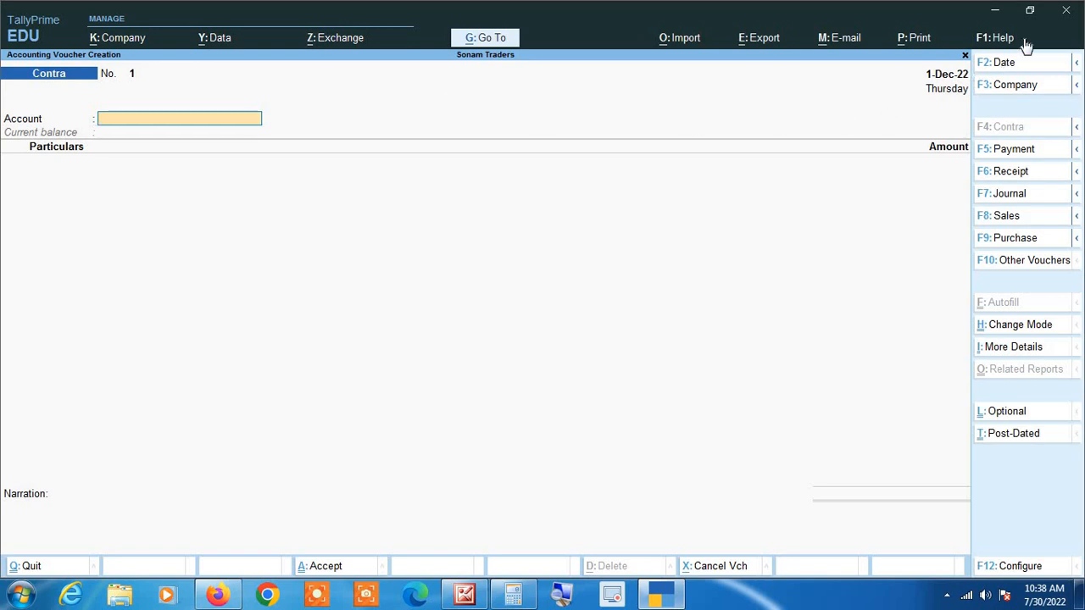
# Review the Contra voucher configuration down to Use default Bank Allocations, and accept it without changes.
pyautogui.click(1018, 573)
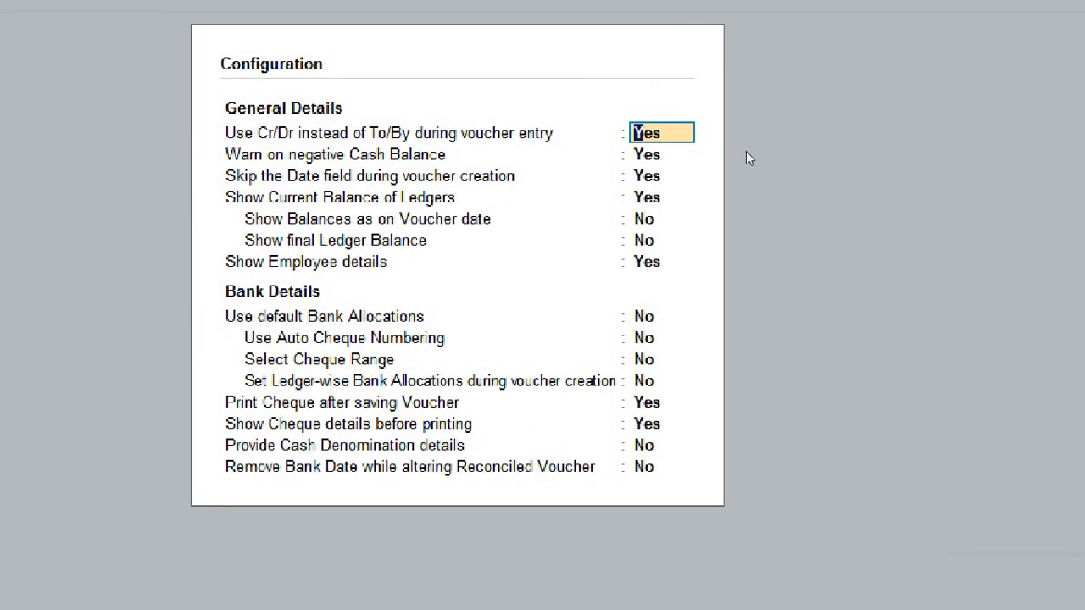
pyautogui.press('Return')
pyautogui.press('Return')
pyautogui.press('Return')
pyautogui.press('Return')
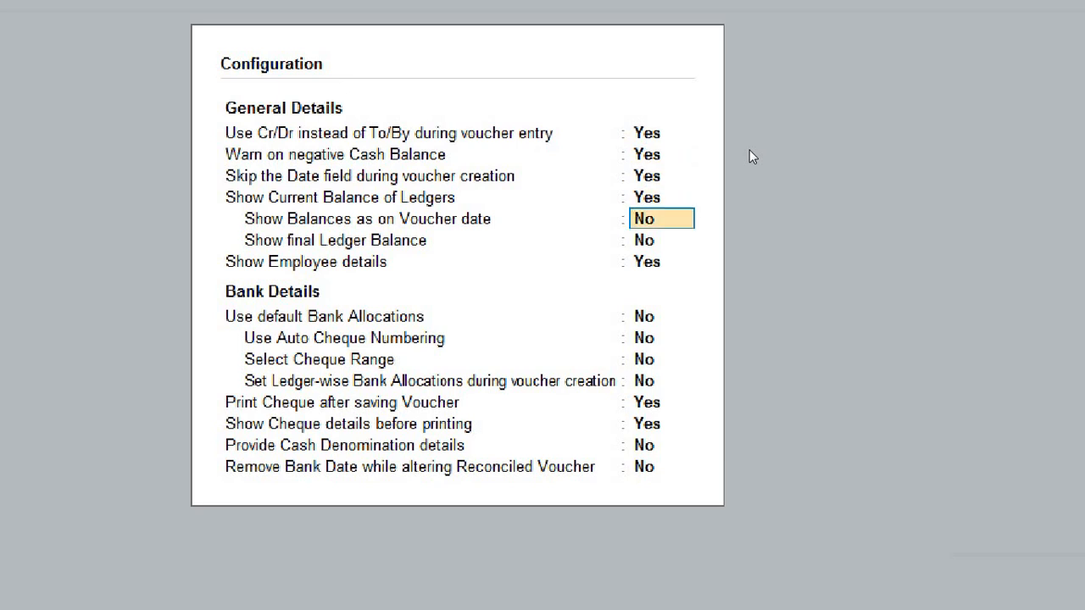
pyautogui.press('Return')
pyautogui.press('Return')
pyautogui.press('Return')
pyautogui.press('Return')
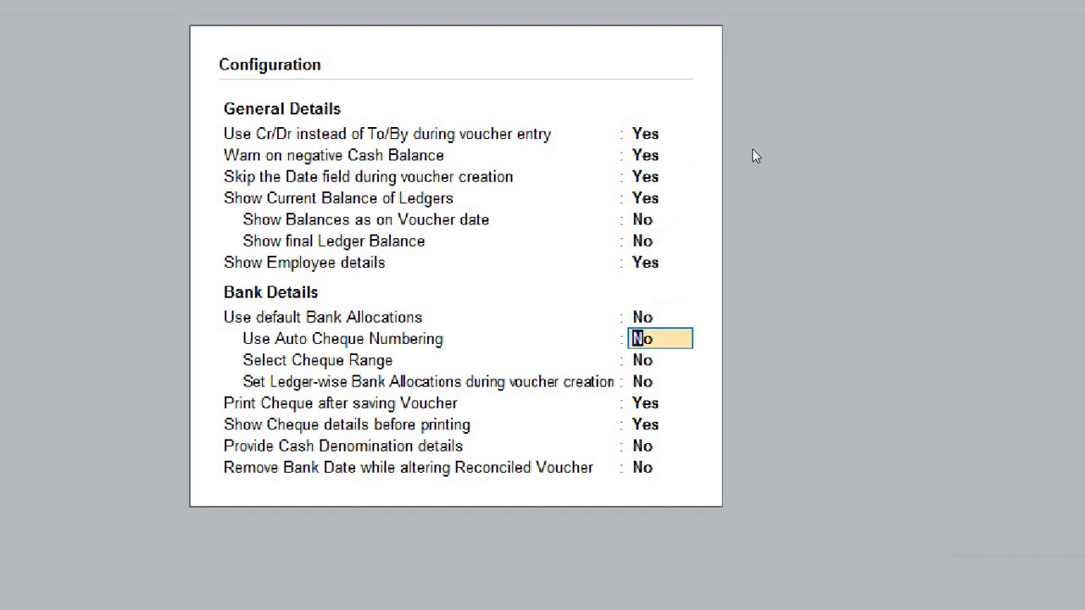
pyautogui.press('Up')
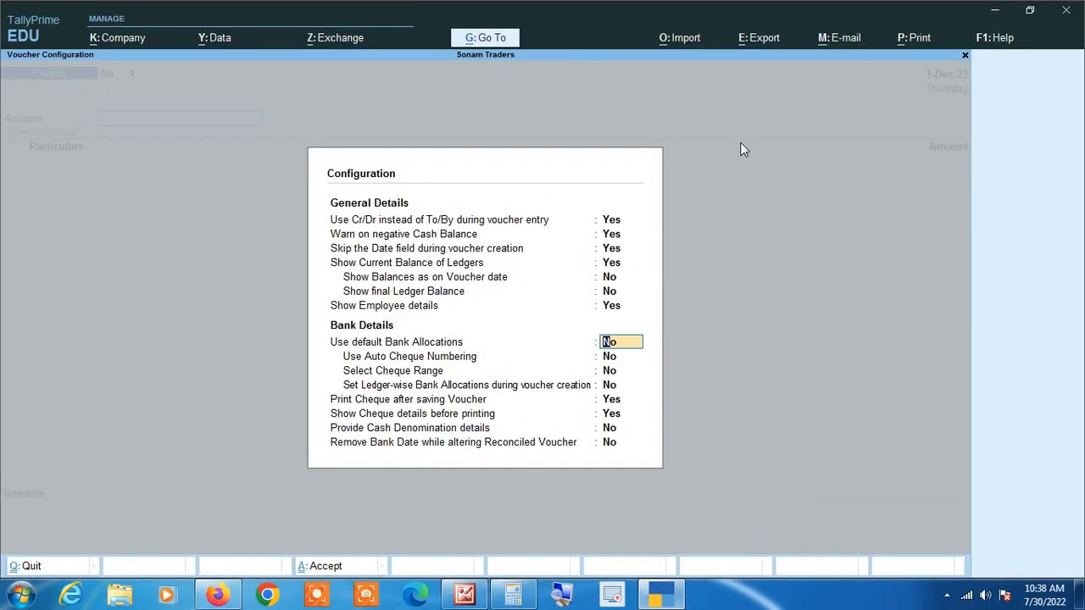
pyautogui.hotkey('ctrl', 'a')
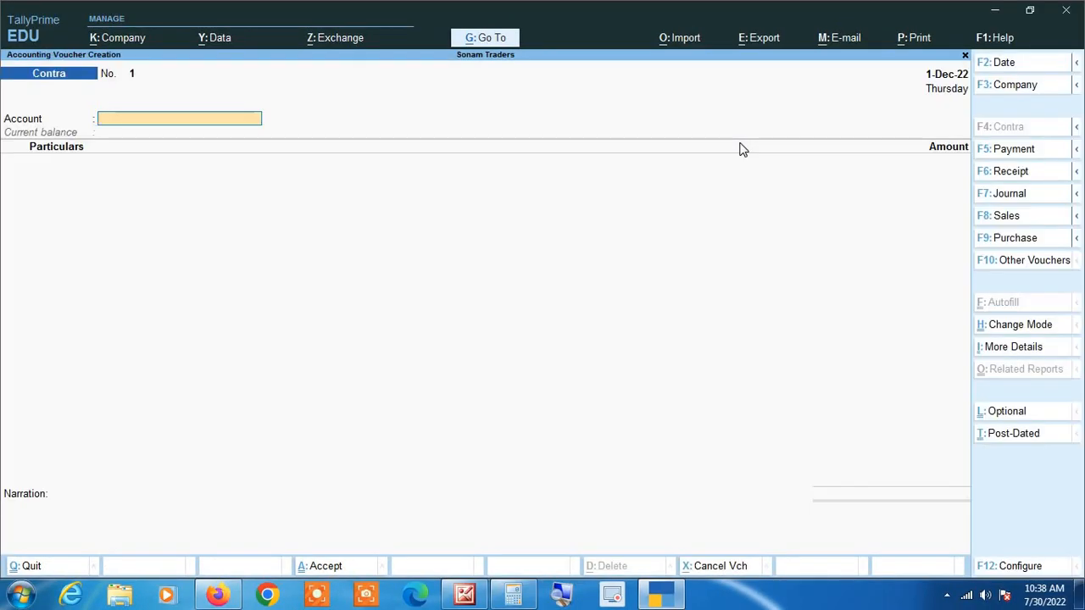
# Review the Payment voucher configuration through to Use default Bank Allocations under Bank Details, and accept it without changes.
pyautogui.press('F5')
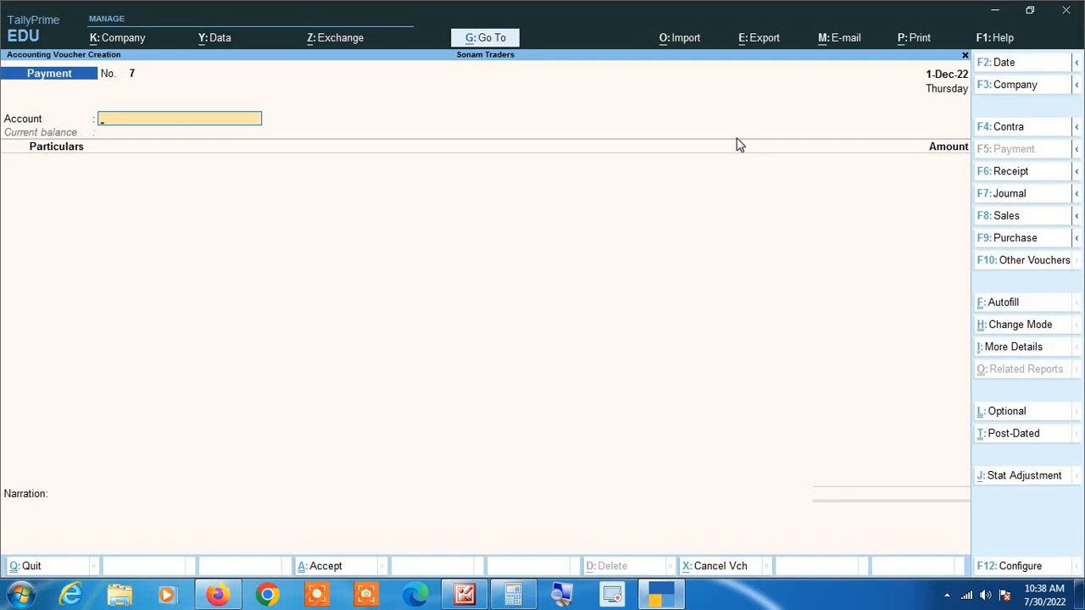
pyautogui.press('F12')
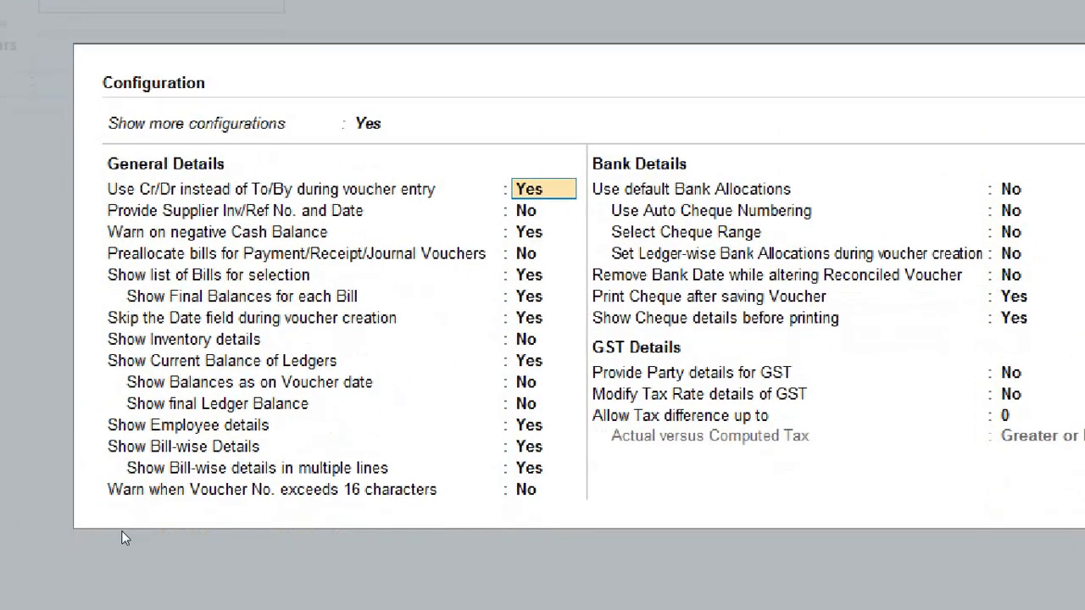
pyautogui.press('Return')
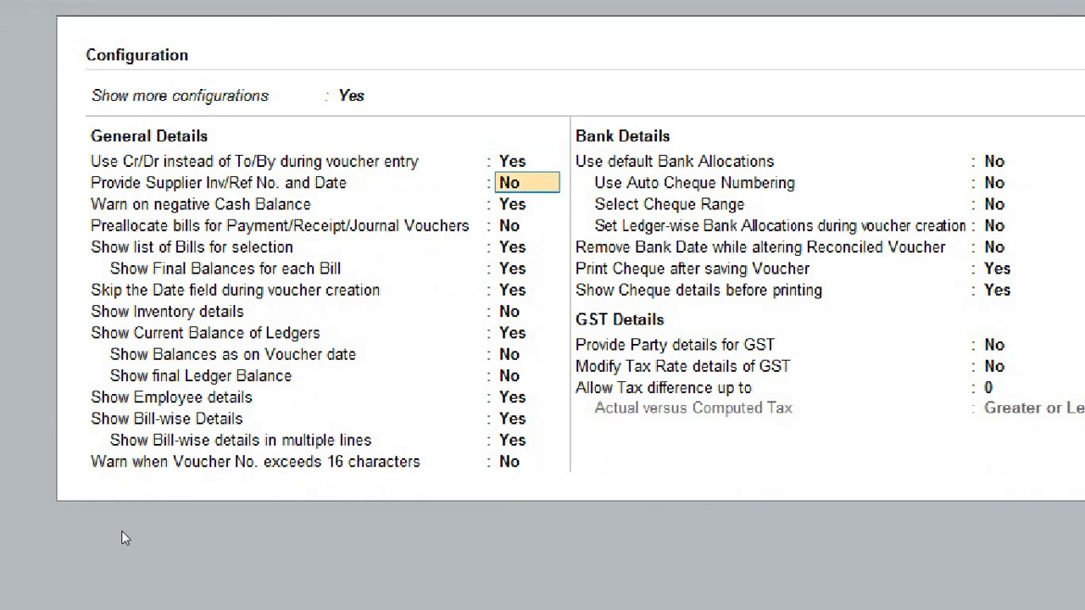
pyautogui.press('Return')
pyautogui.press('Return')
pyautogui.press('Return')
pyautogui.press('Return')
pyautogui.press('Return')
pyautogui.press('Return')
pyautogui.press('Return')
pyautogui.press('Return')
pyautogui.press('Return')
pyautogui.press('Return')
pyautogui.press('Return')
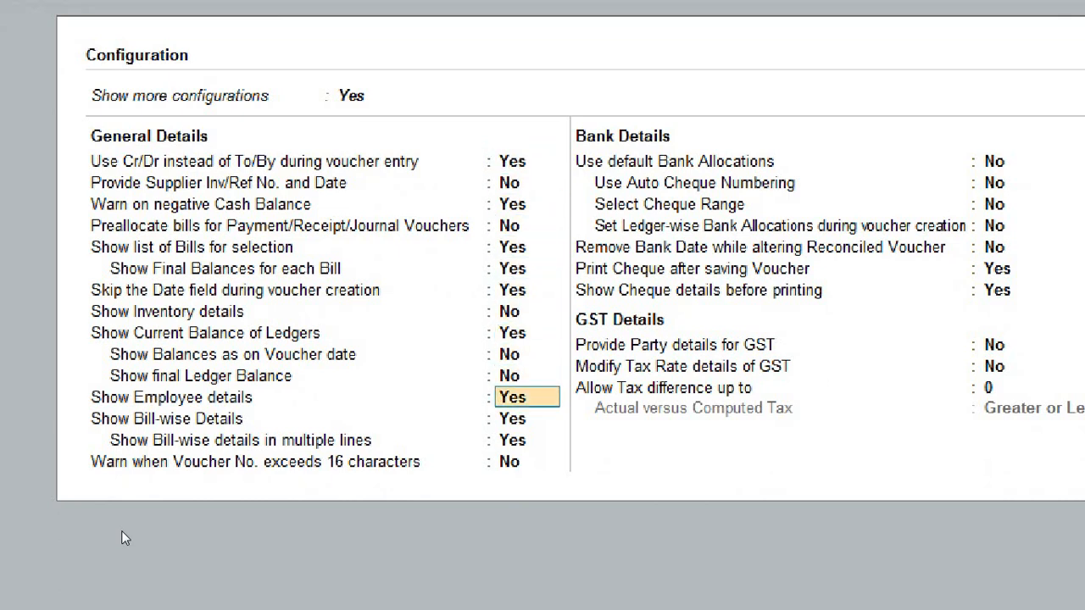
pyautogui.press('Return')
pyautogui.press('Return')
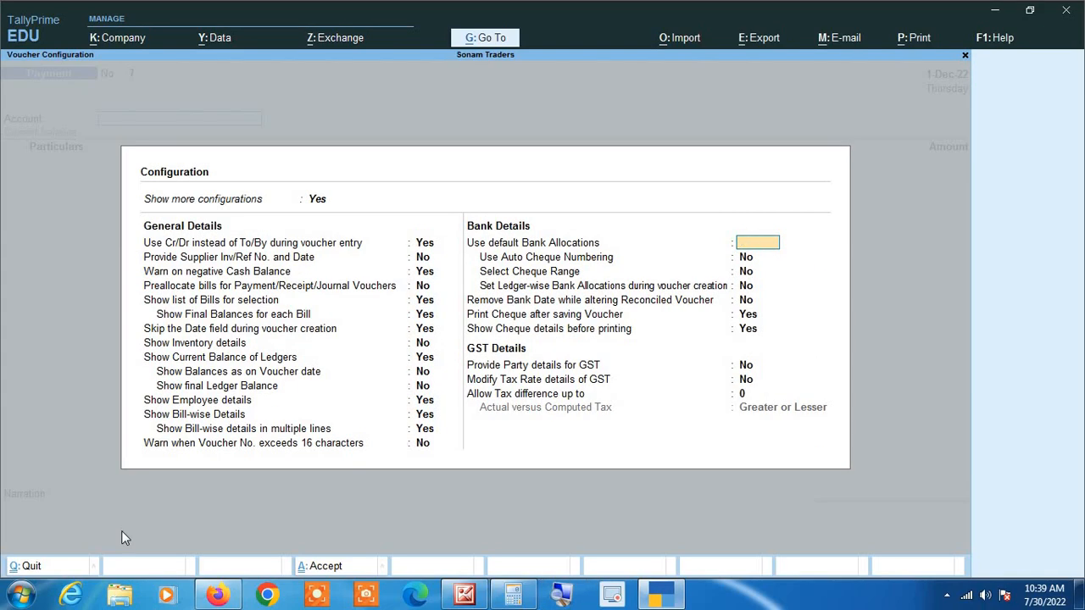
pyautogui.hotkey('ctrl', 'a')
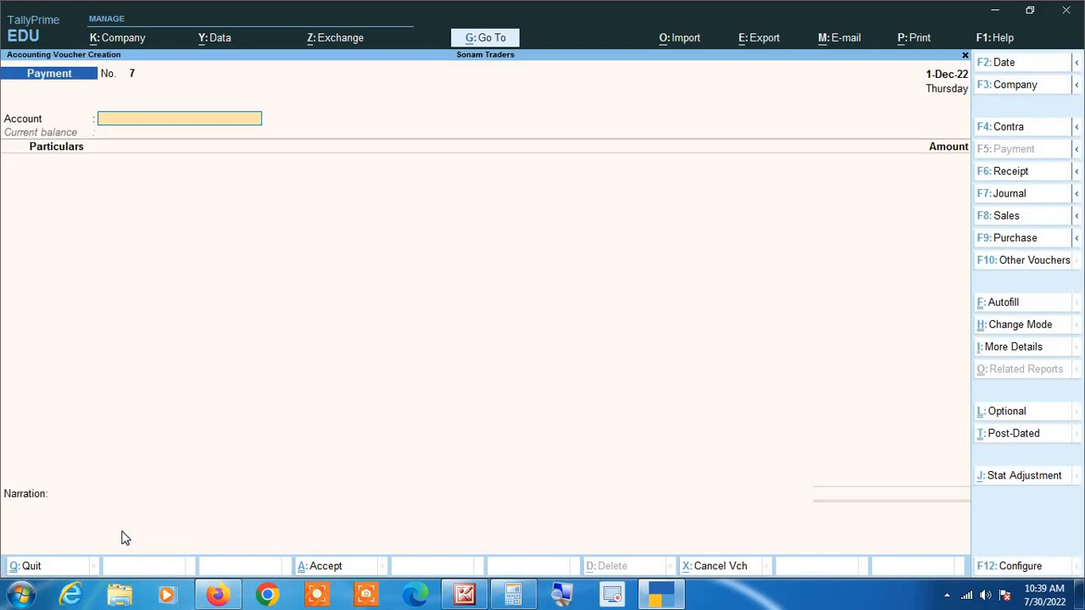
# In a Receipt voucher with class Not Applicable, set Use default Bank Allocations to Yes in the voucher configuration and save it.
pyautogui.press('F6')
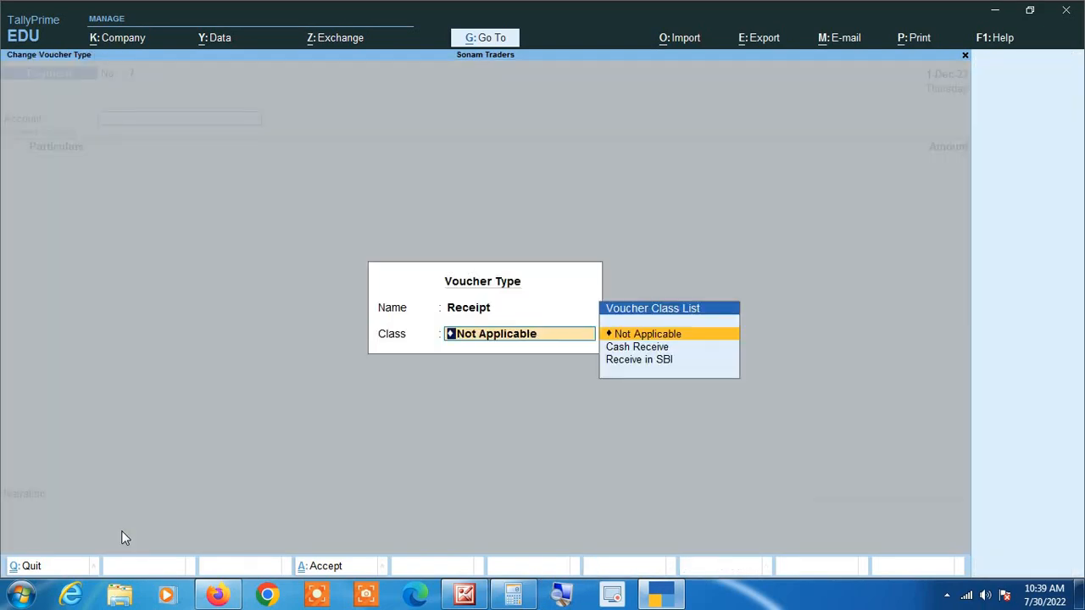
pyautogui.press('Return')
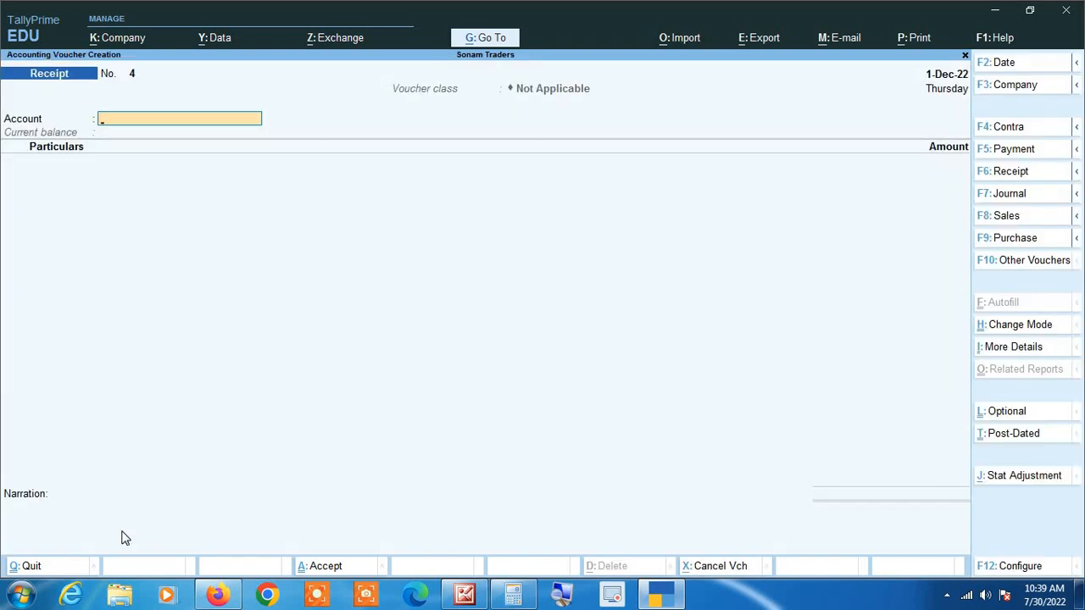
pyautogui.click(1011, 566)
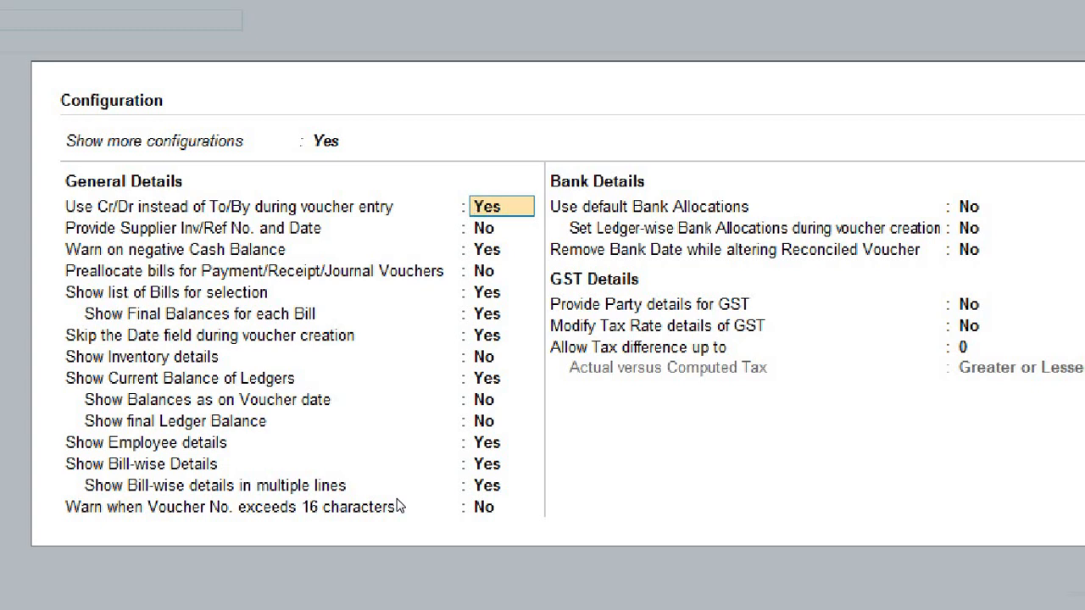
pyautogui.press('Down')
pyautogui.press('Down')
pyautogui.press('Down')
pyautogui.press('Down')
pyautogui.press('Down')
pyautogui.press('Down')
pyautogui.press('Down')
pyautogui.press('Down')
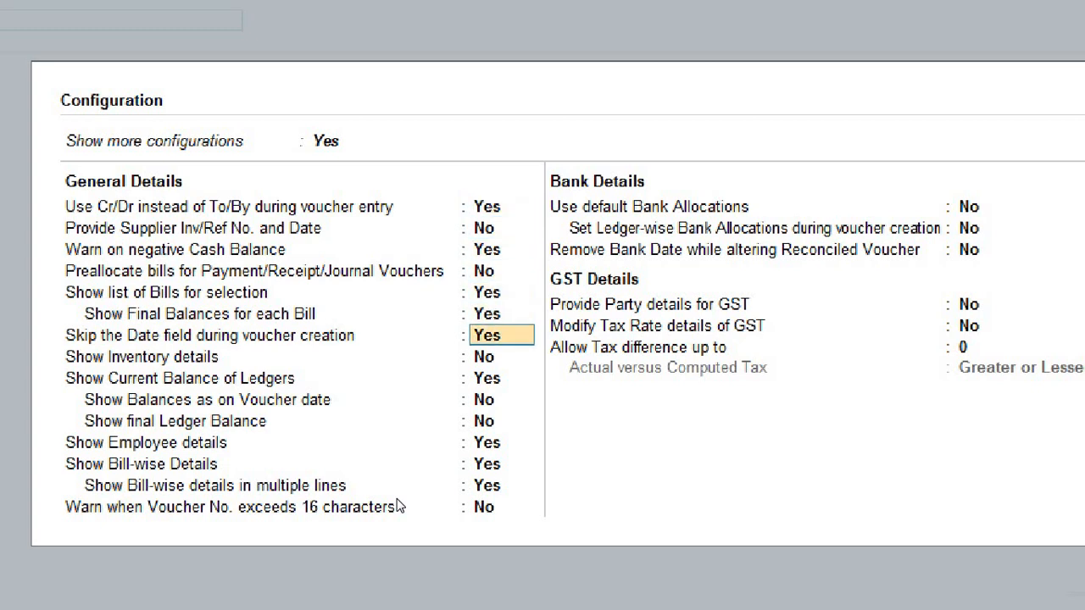
pyautogui.press('Down')
pyautogui.press('Down')
pyautogui.press('Down')
pyautogui.press('Down')
pyautogui.press('Down')
pyautogui.press('Down')
pyautogui.press('Down')
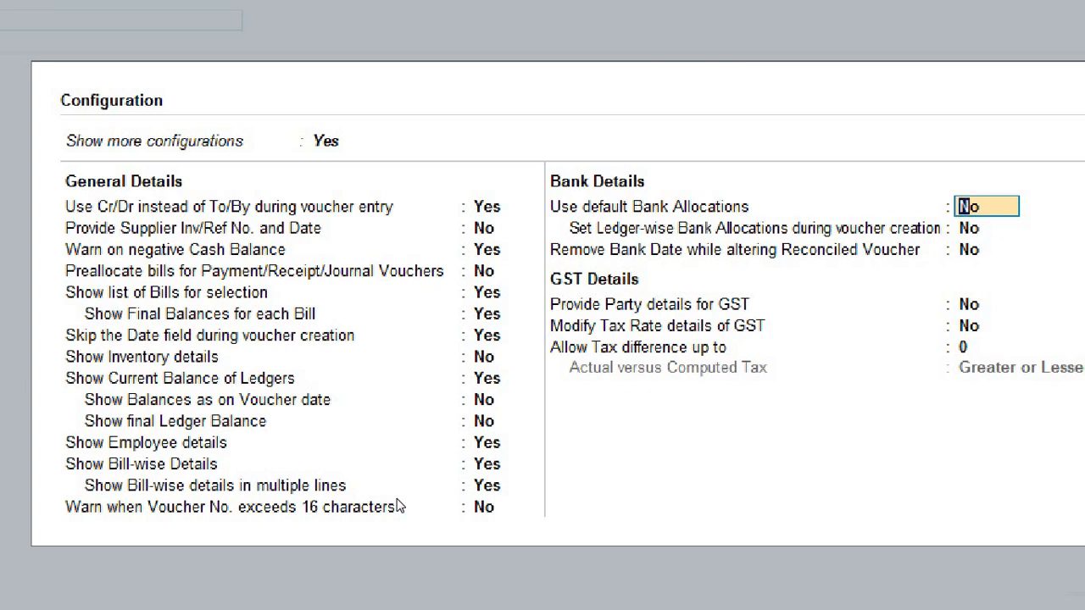
pyautogui.write('yes')
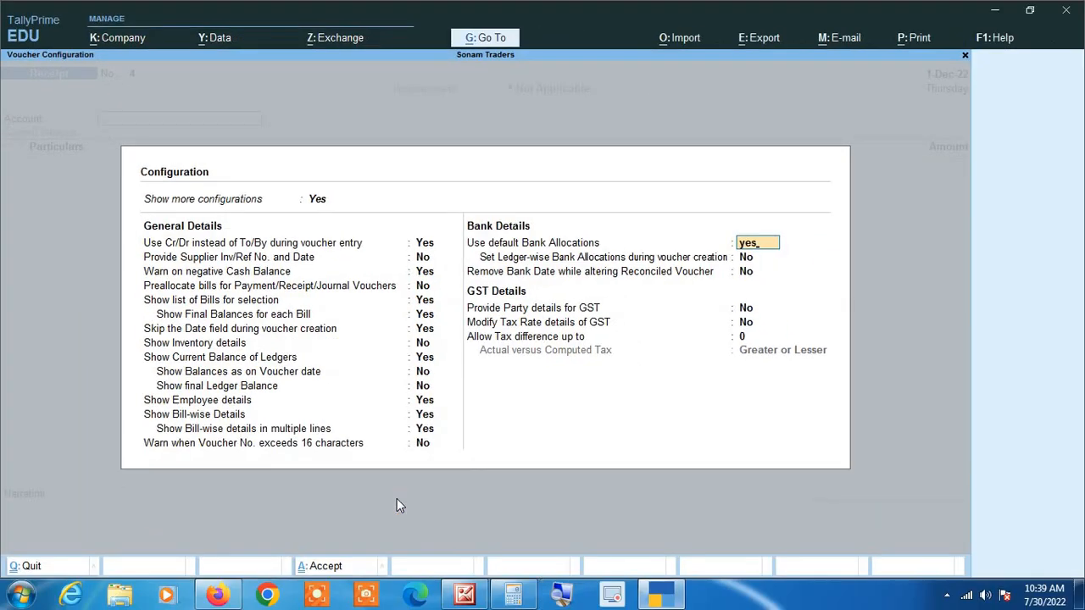
pyautogui.hotkey('ctrl', 'a')
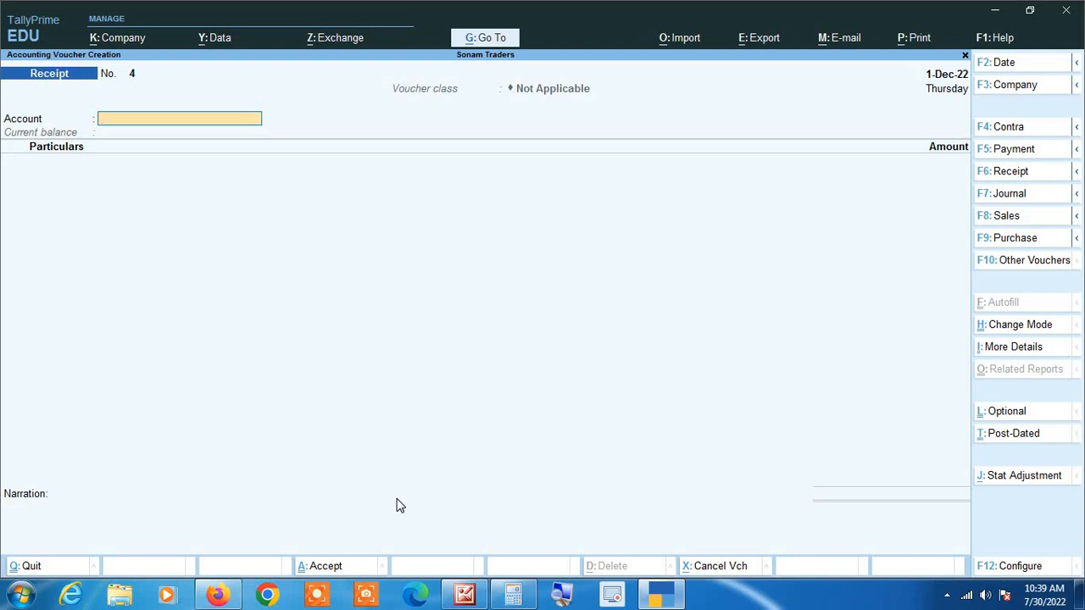
# Record a Payment voucher from State Bank of India C/A to GANAGA TRADERS for 70000, without narration, and accept it.
pyautogui.press('F5')
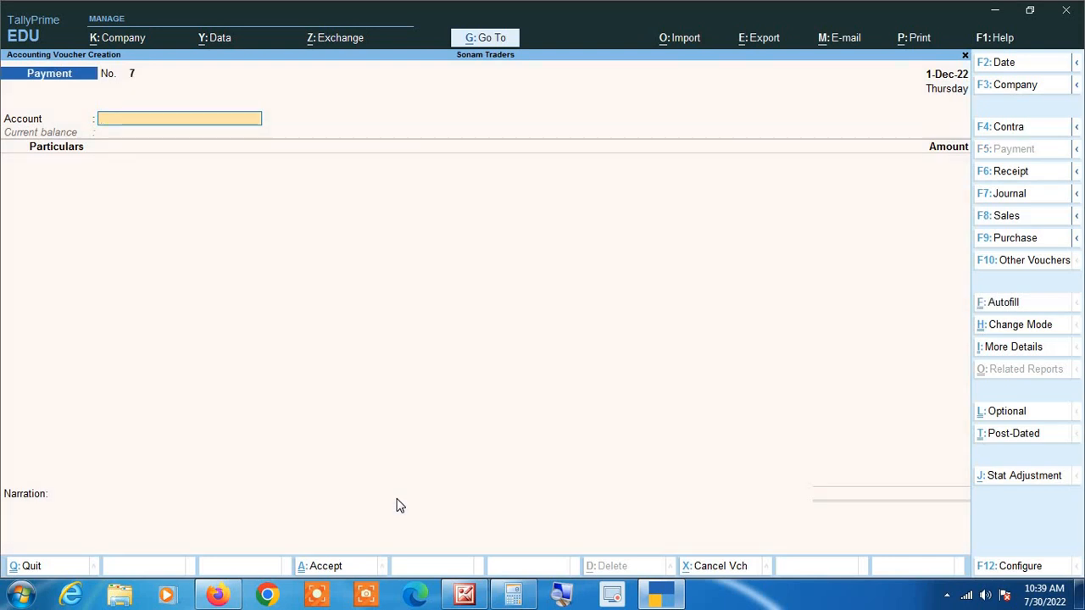
pyautogui.write('Sta')
pyautogui.press('Return')
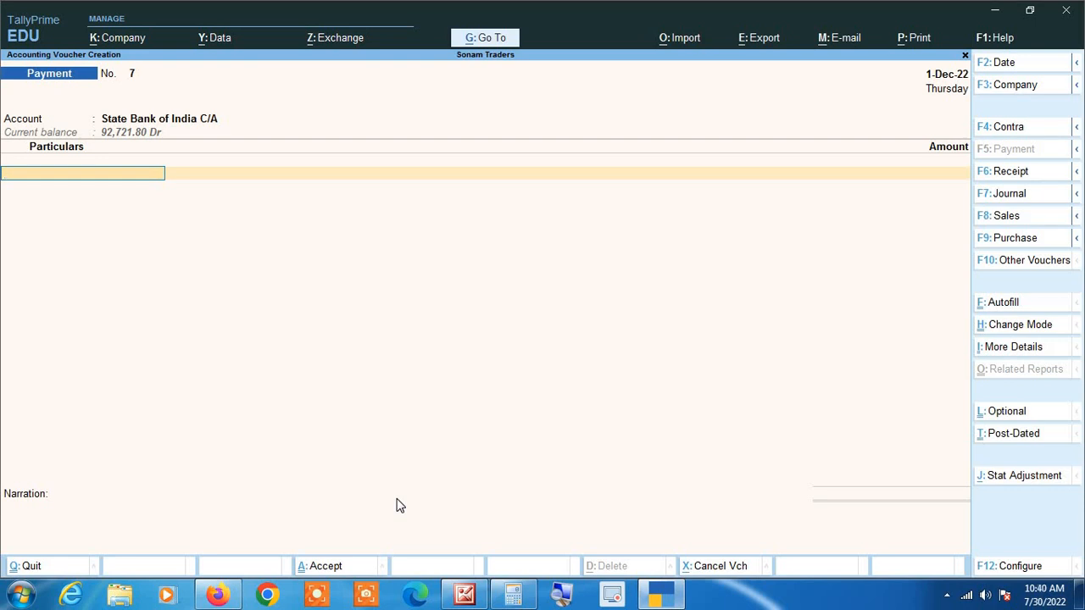
pyautogui.write('Gan')
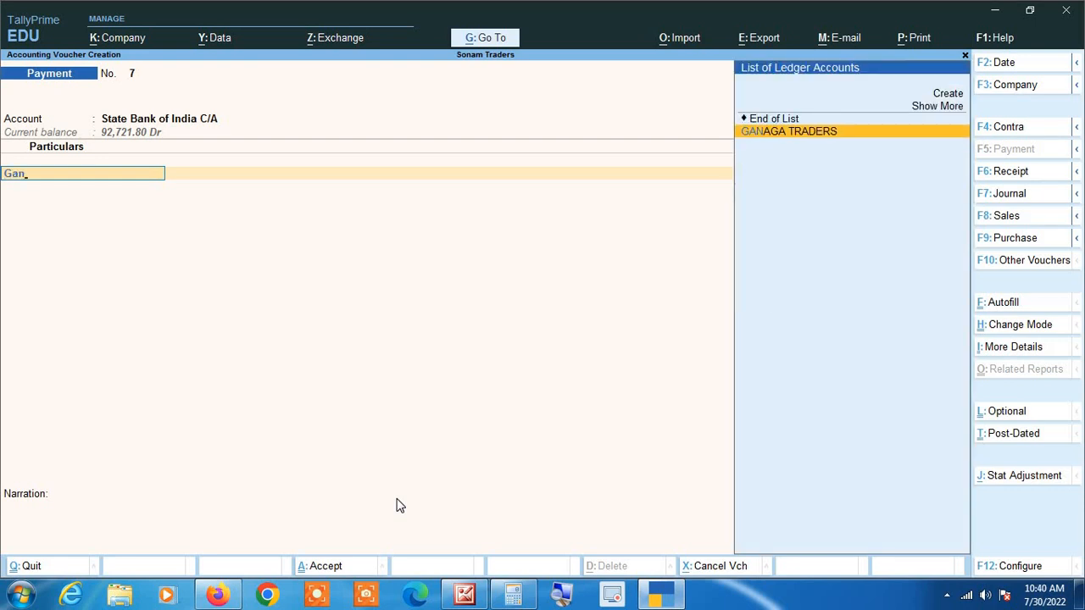
pyautogui.press('Return')
pyautogui.write('70000')
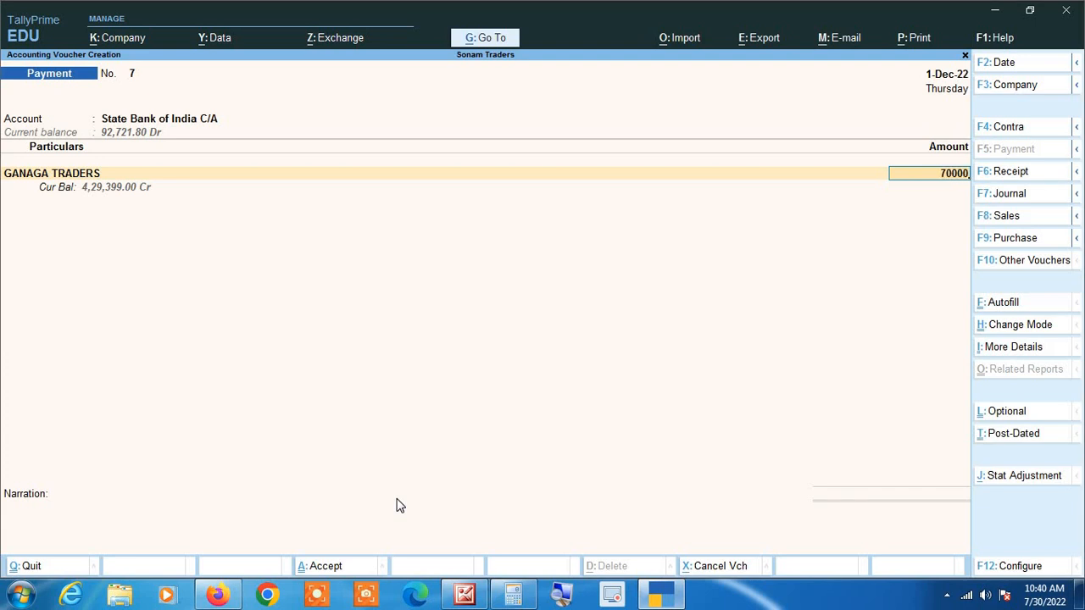
pyautogui.press('Return')
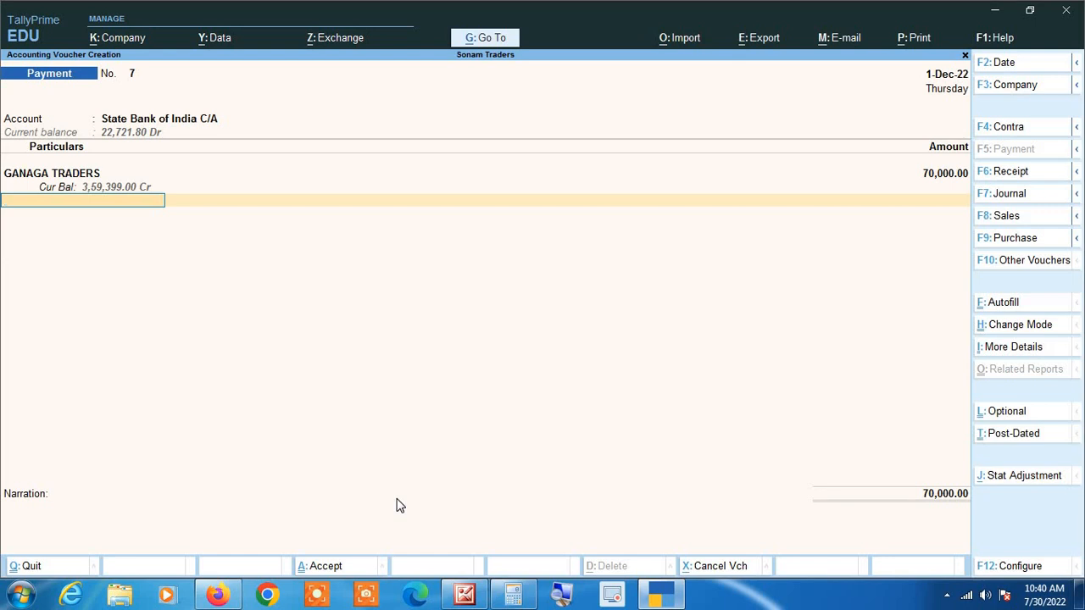
pyautogui.press('Return')
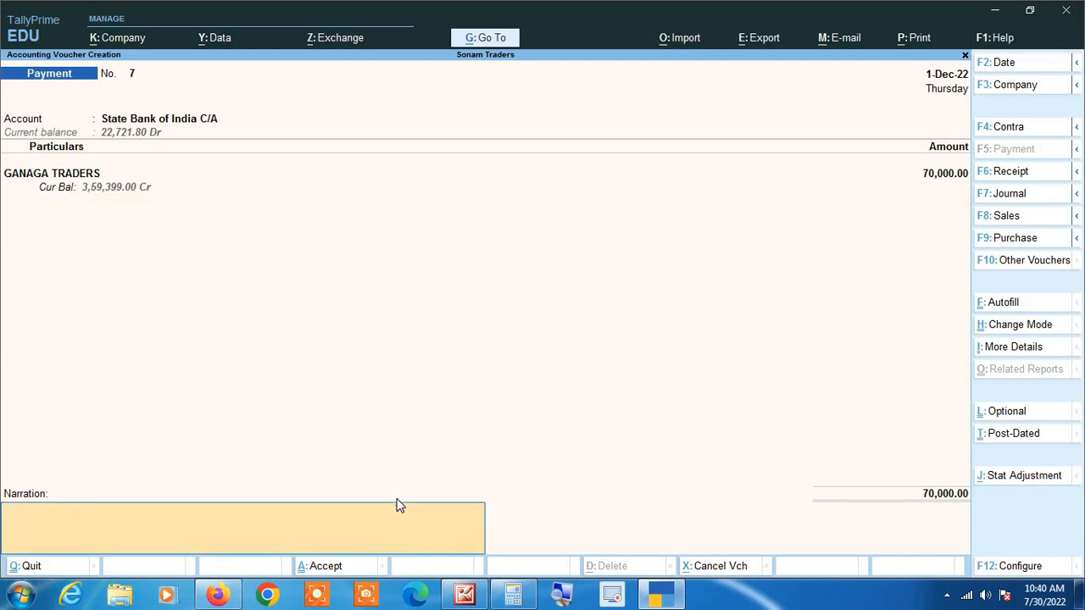
pyautogui.press('Return')
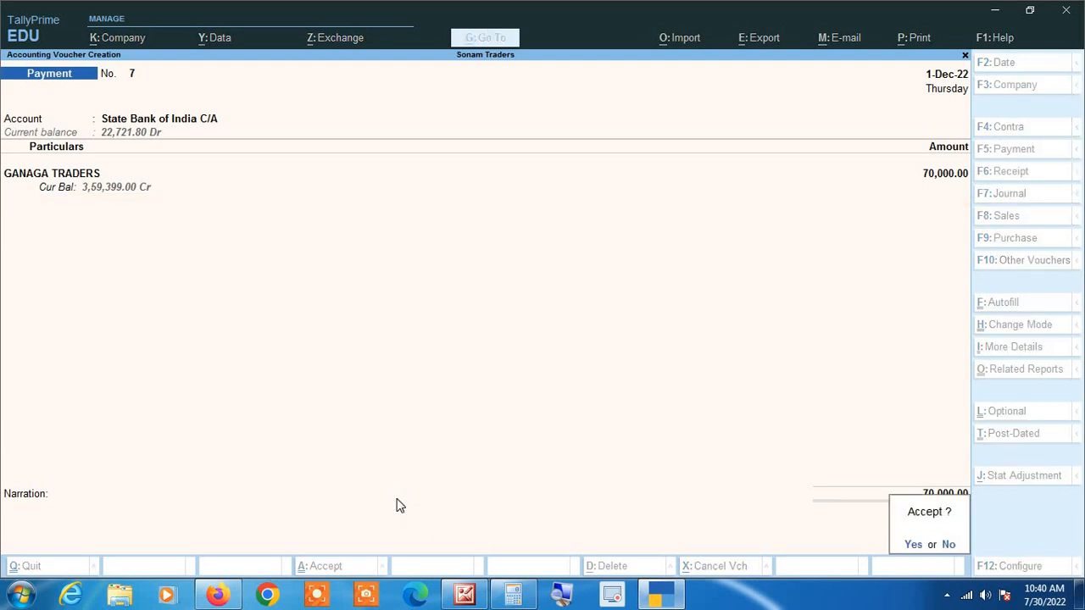
pyautogui.press('Return')
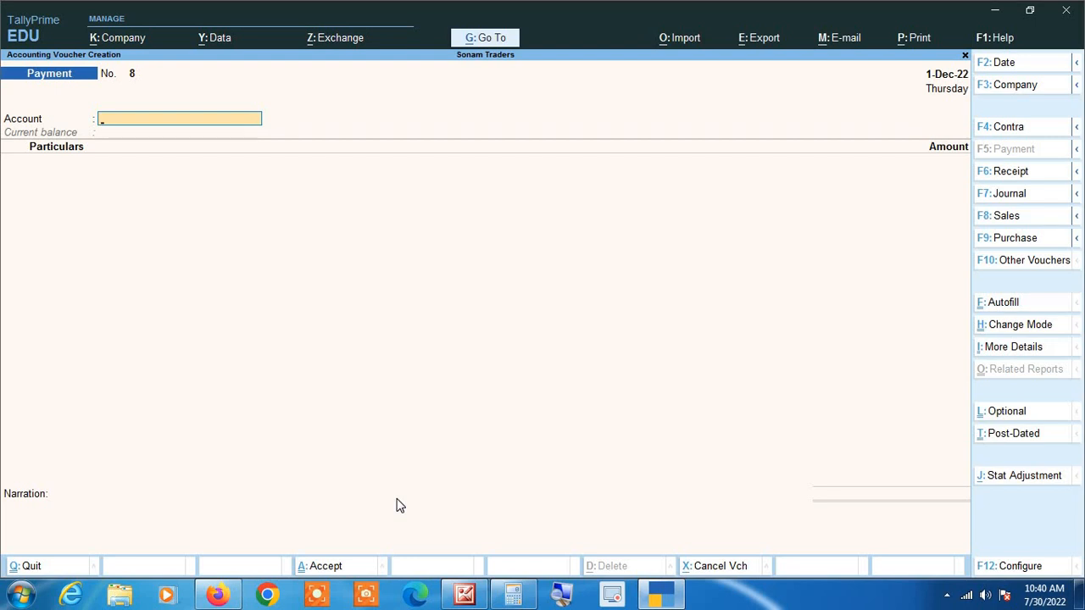
# Record a Receipt voucher with class Not Applicable into State Bank of India C/A from Deepak Traders for 25000, and accept it.
pyautogui.press('F6')
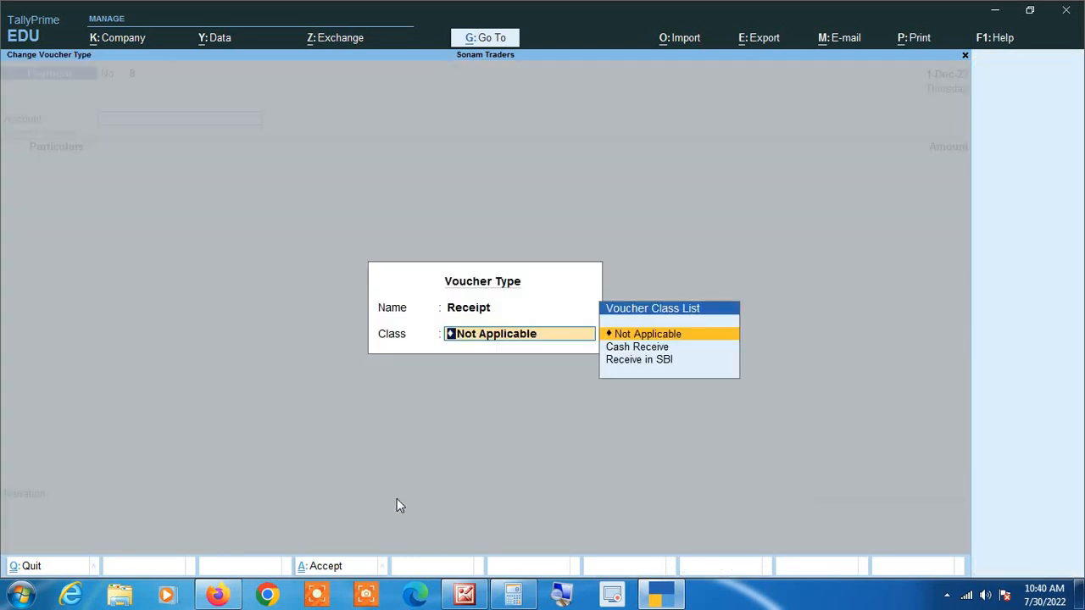
pyautogui.press('Return')
pyautogui.write('Sta')
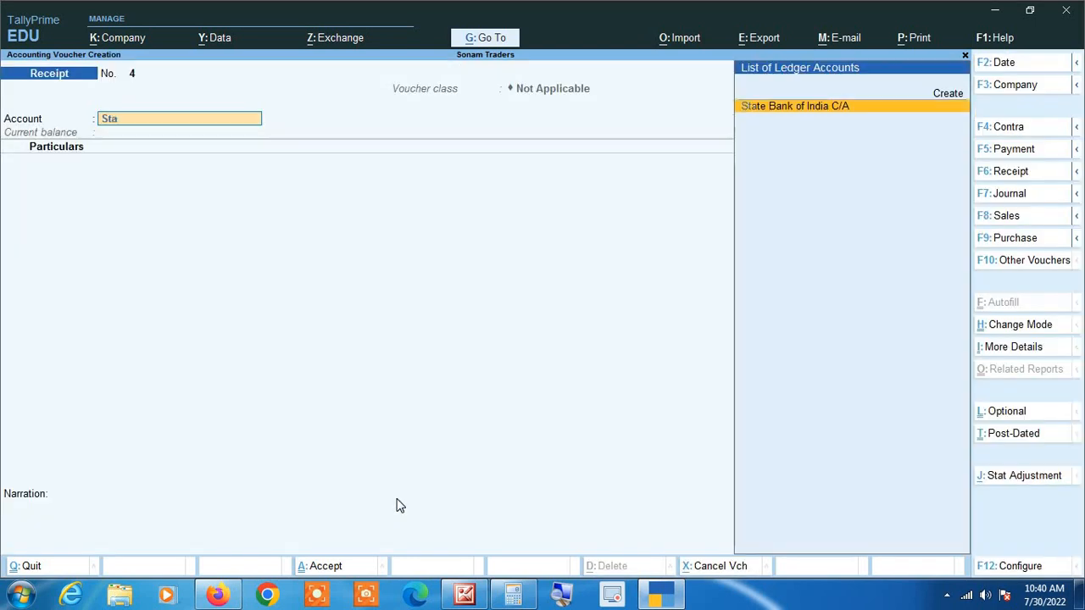
pyautogui.press('Return')
pyautogui.write('Dee')
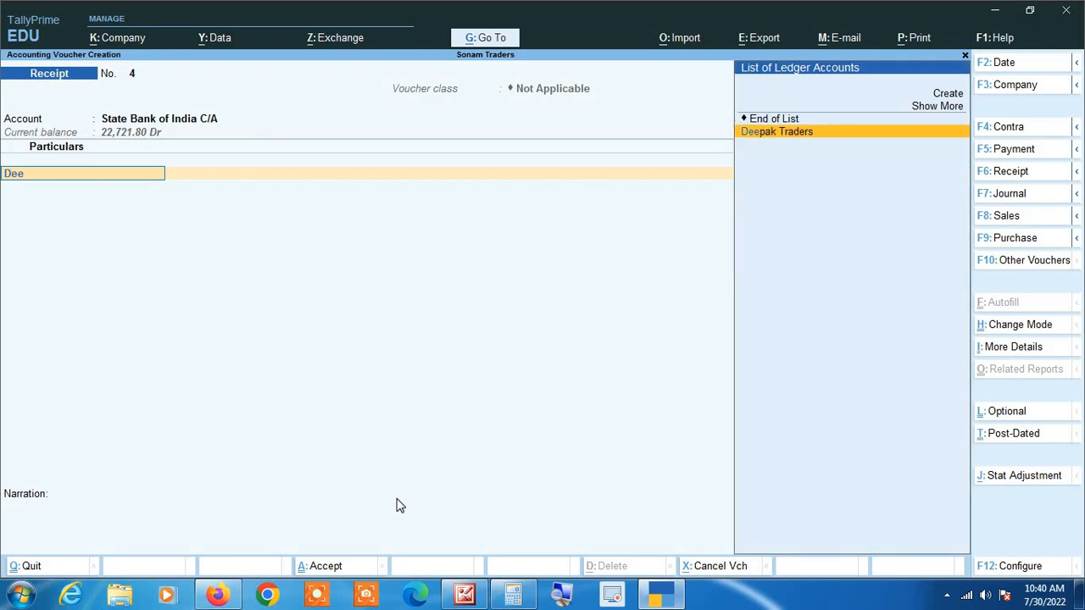
pyautogui.press('Return')
pyautogui.write('25000')
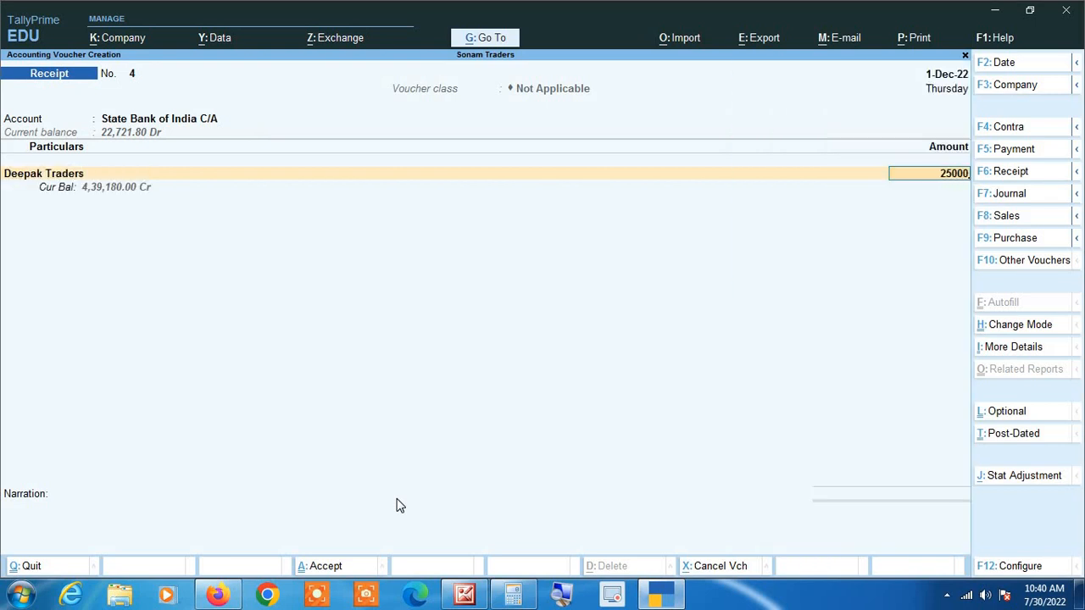
pyautogui.press('Return')
pyautogui.press('Return')
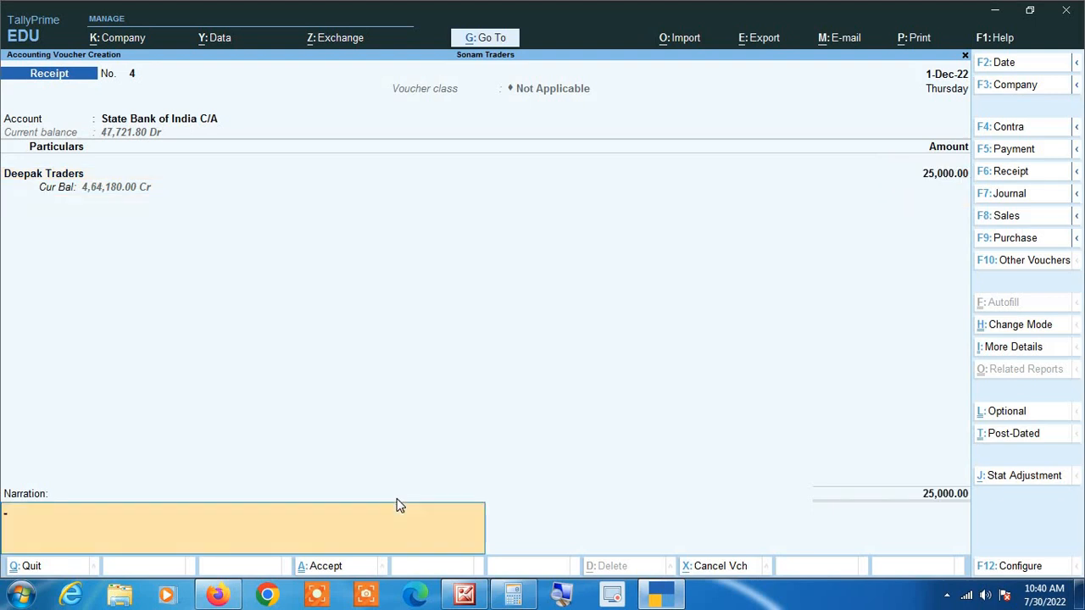
pyautogui.press('Return')
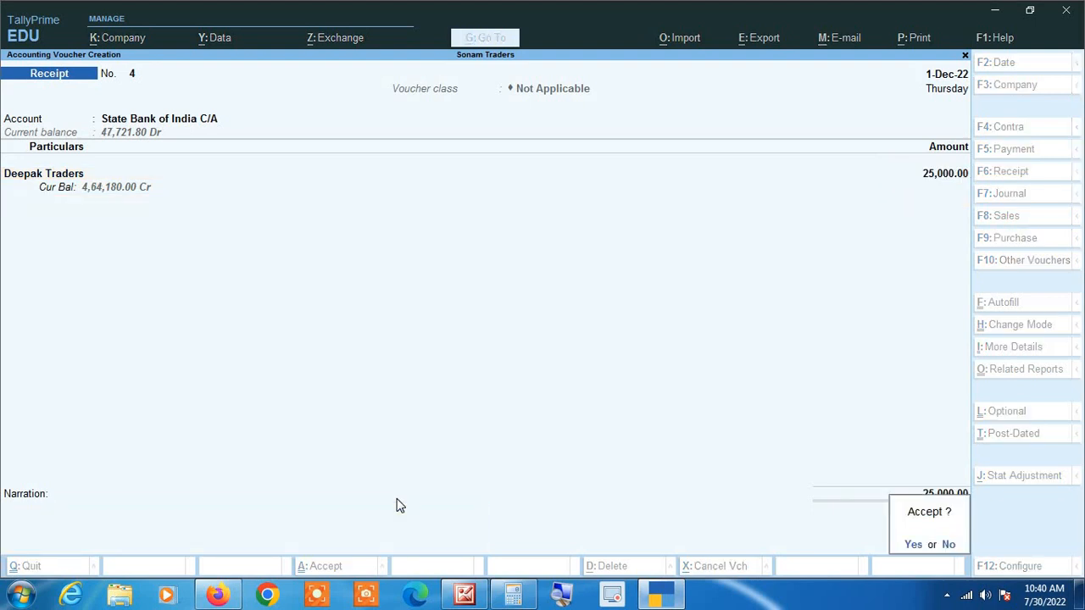
pyautogui.press('Return')
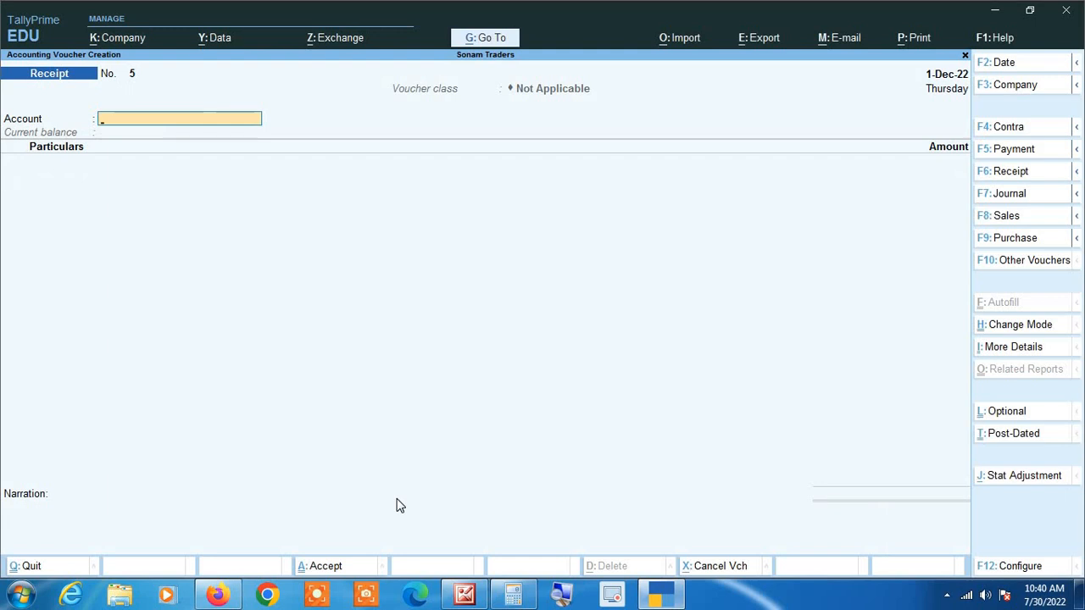
# Record a Contra voucher with account Cash and State Bank of India C/A in the particulars for 45000, and accept it.
pyautogui.press('F4')
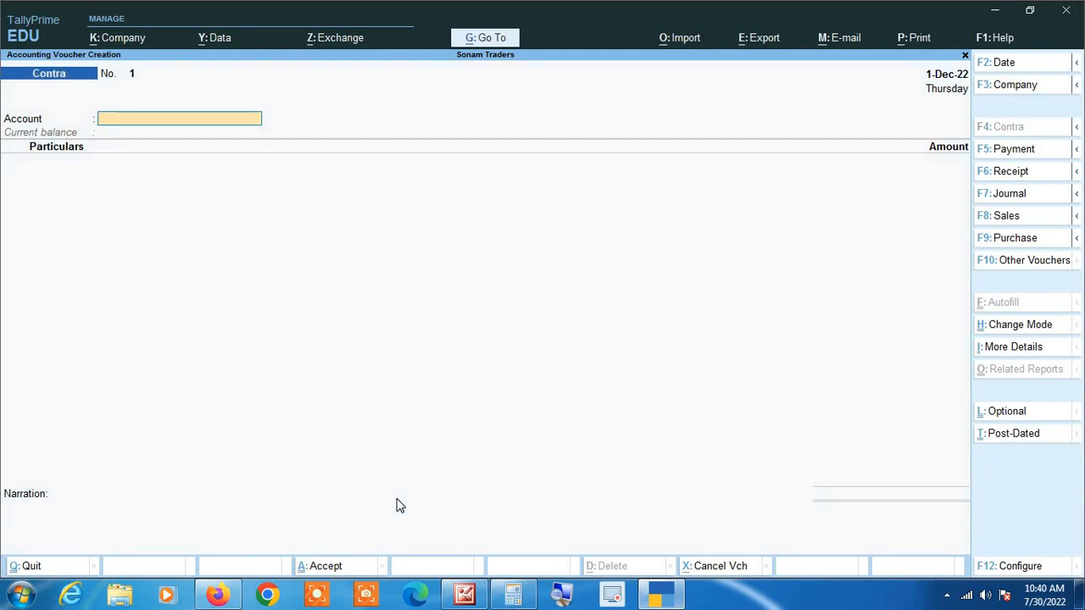
pyautogui.write('Cash')
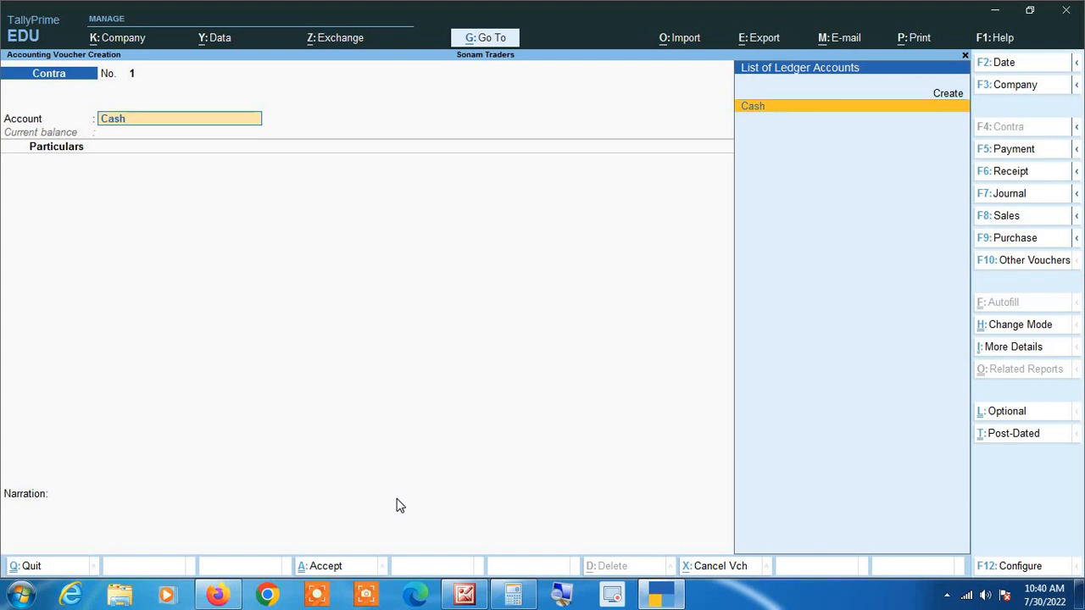
pyautogui.press('Return')
pyautogui.write('Sta')
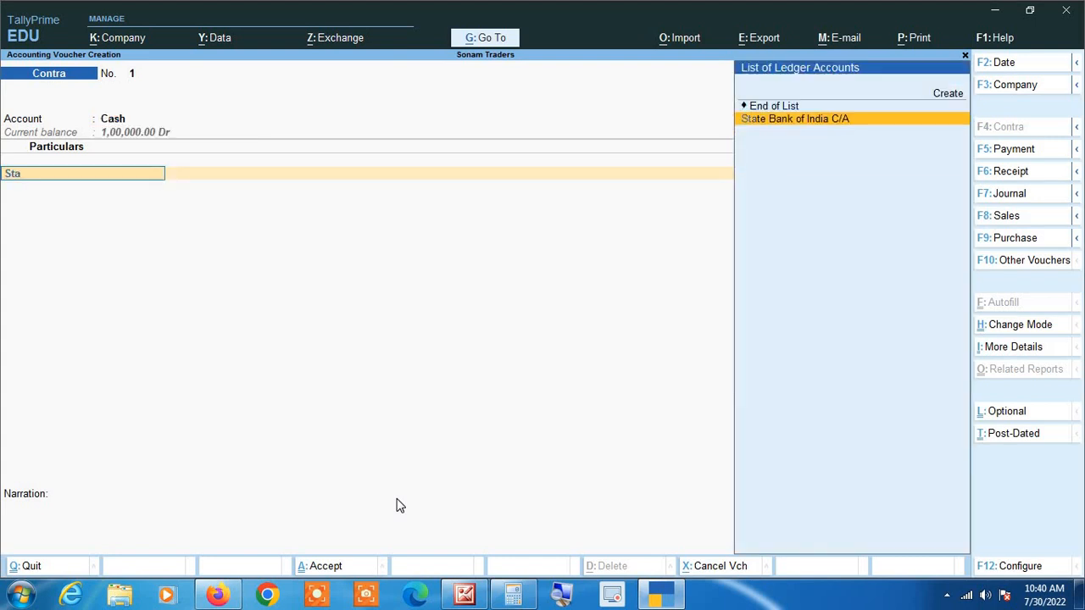
pyautogui.press('Return')
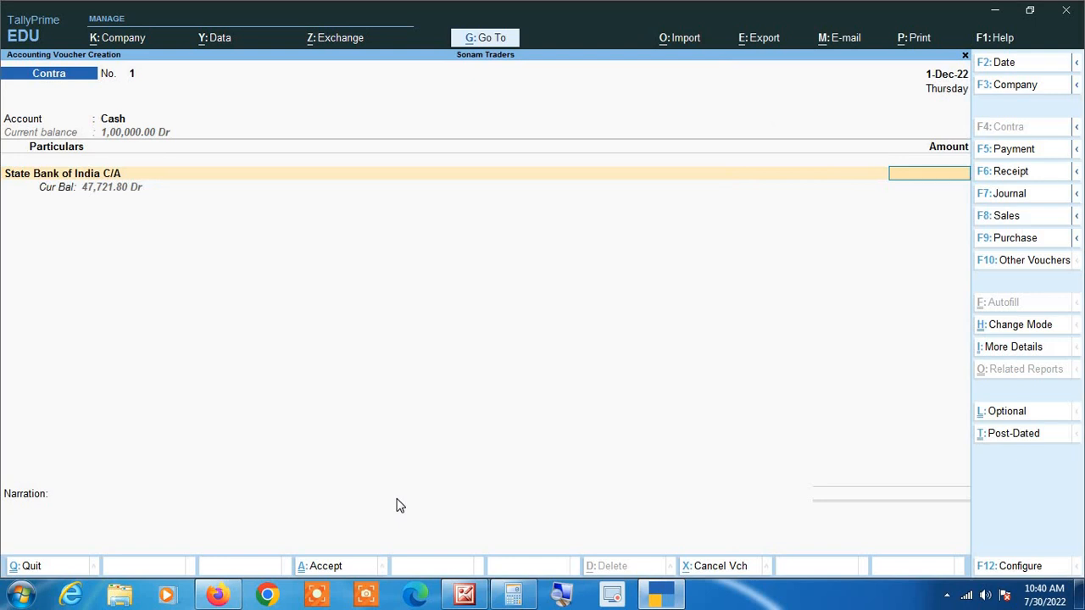
pyautogui.write('45000')
pyautogui.press('Return')
pyautogui.press('Return')
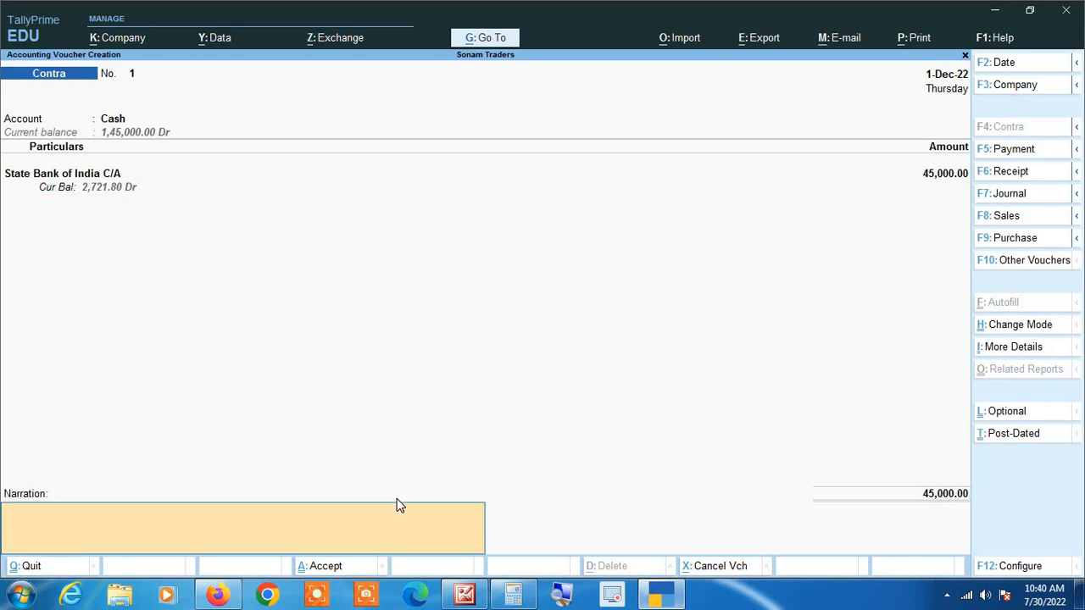
pyautogui.press('Return')
pyautogui.press('y')
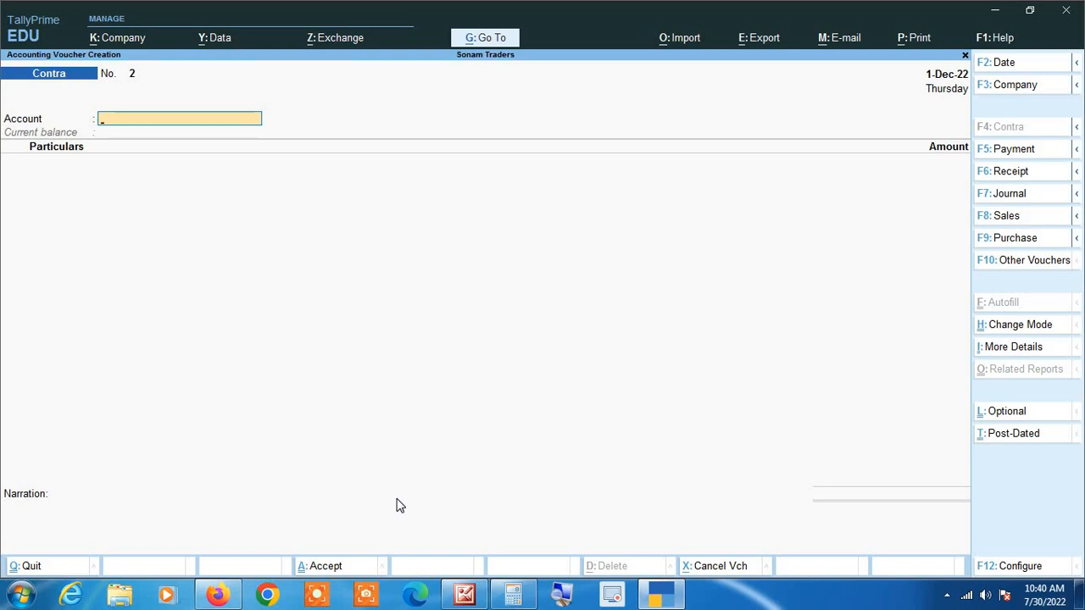
# Leave voucher entry, open the ledger vouchers of State Bank of India C/A from the account books, and go through its entries.
pyautogui.press('Escape')
pyautogui.press('y')
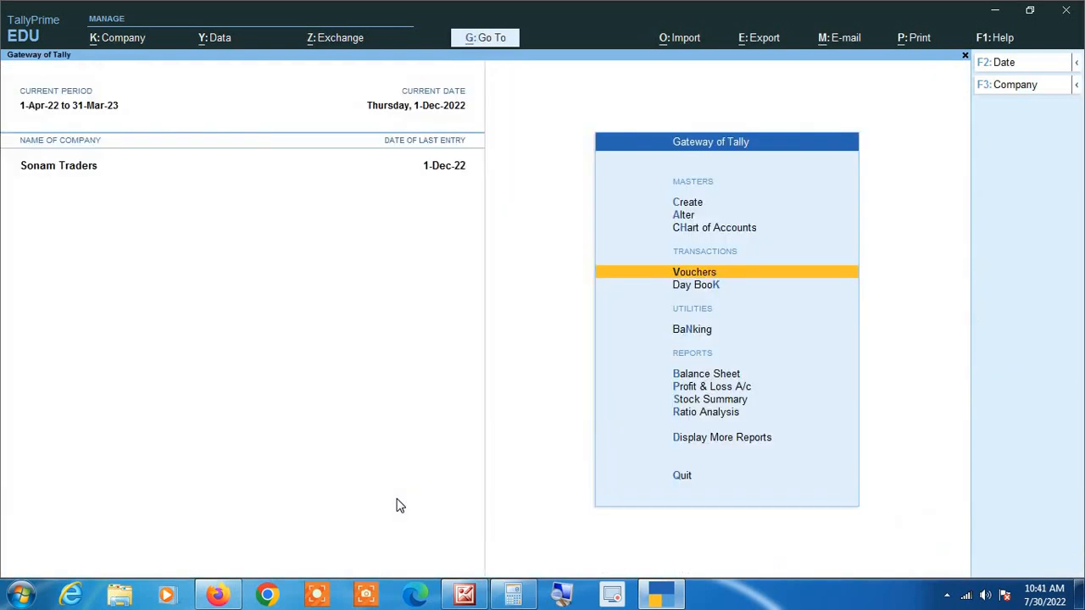
pyautogui.write('da')
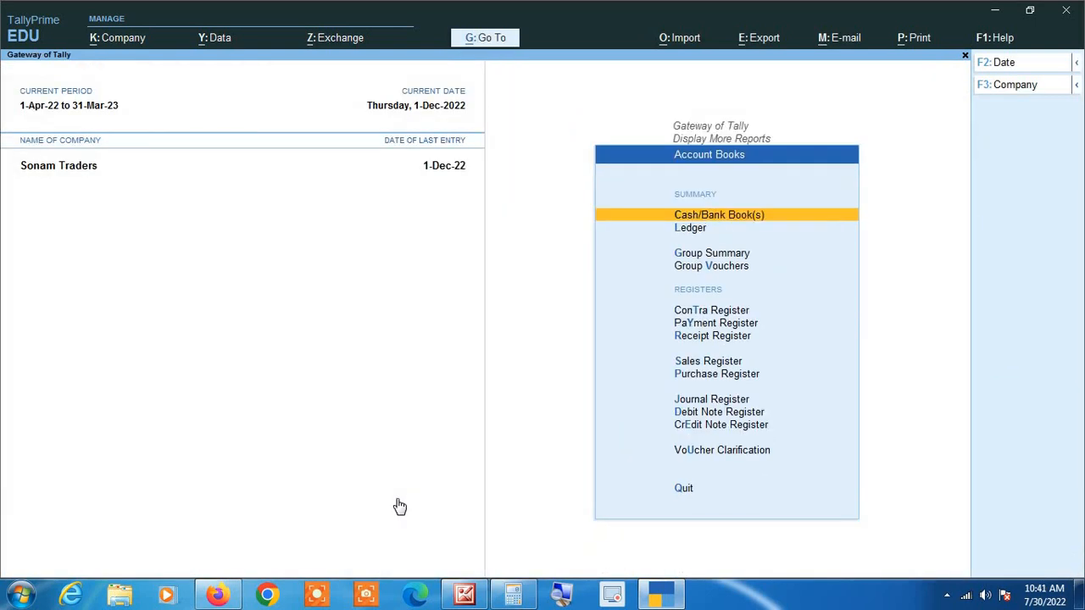
pyautogui.write('lSta')
pyautogui.press('Return')
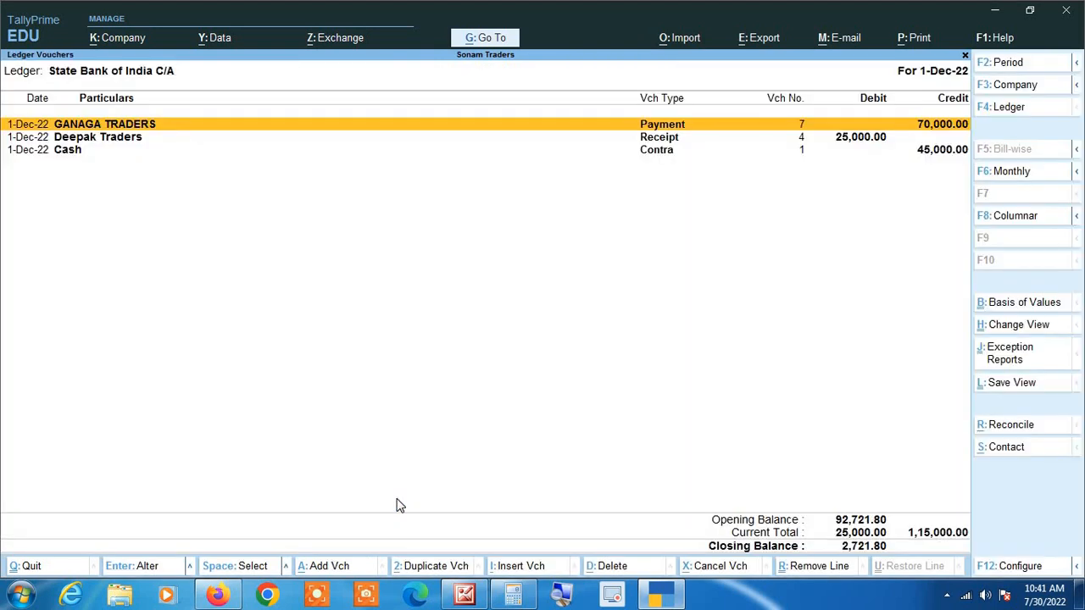
pyautogui.press('Down')
pyautogui.press('Down')
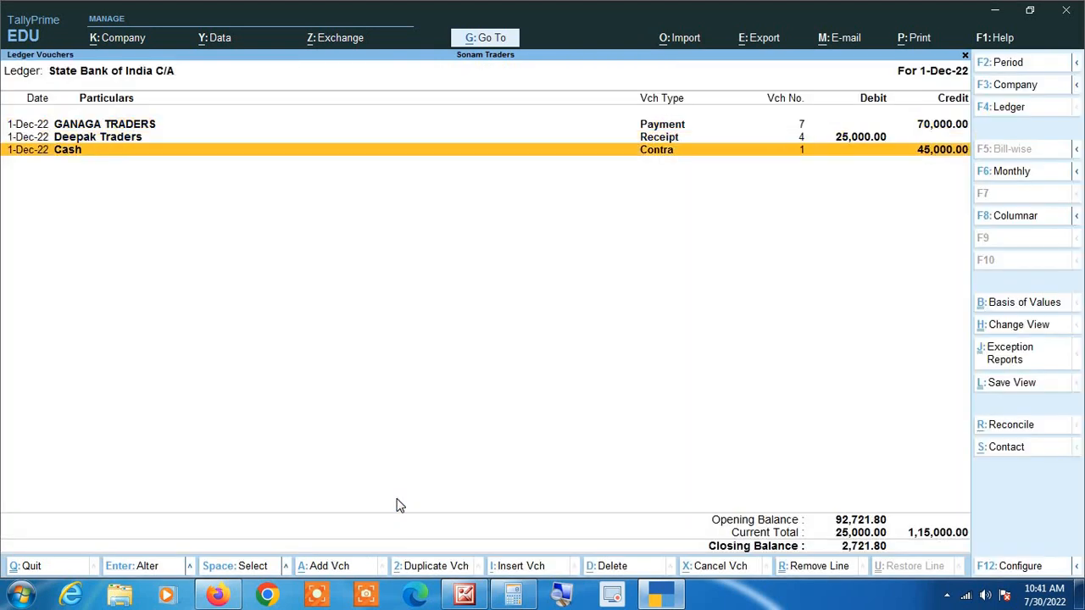
# Duplicate the Deepak Traders receipt voucher and date the copy 2-12-2022.
pyautogui.press('Up')
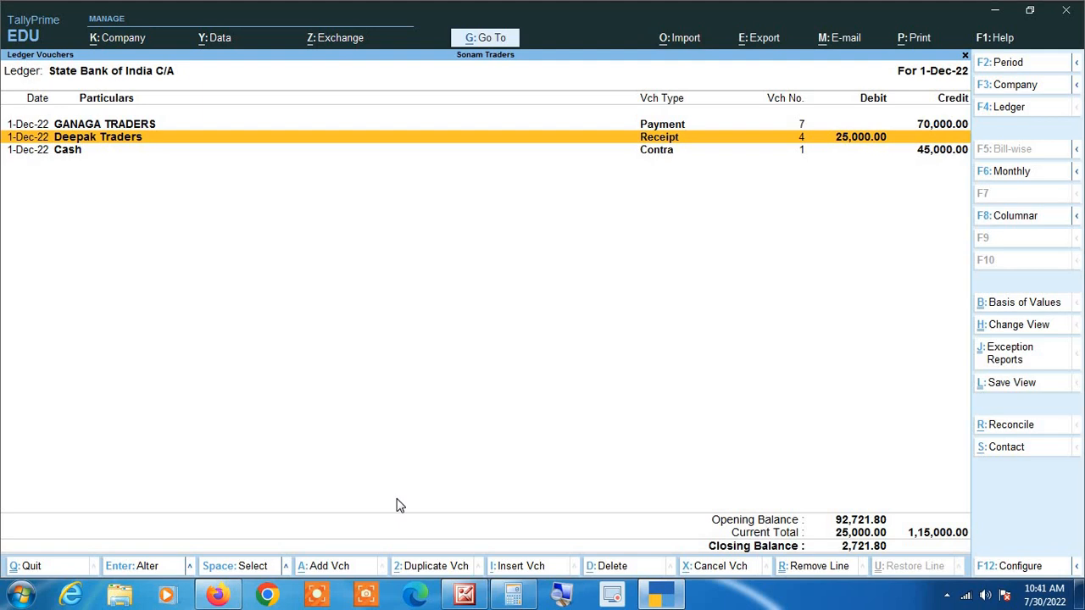
pyautogui.press('alt')
pyautogui.hotkey('alt', '2')
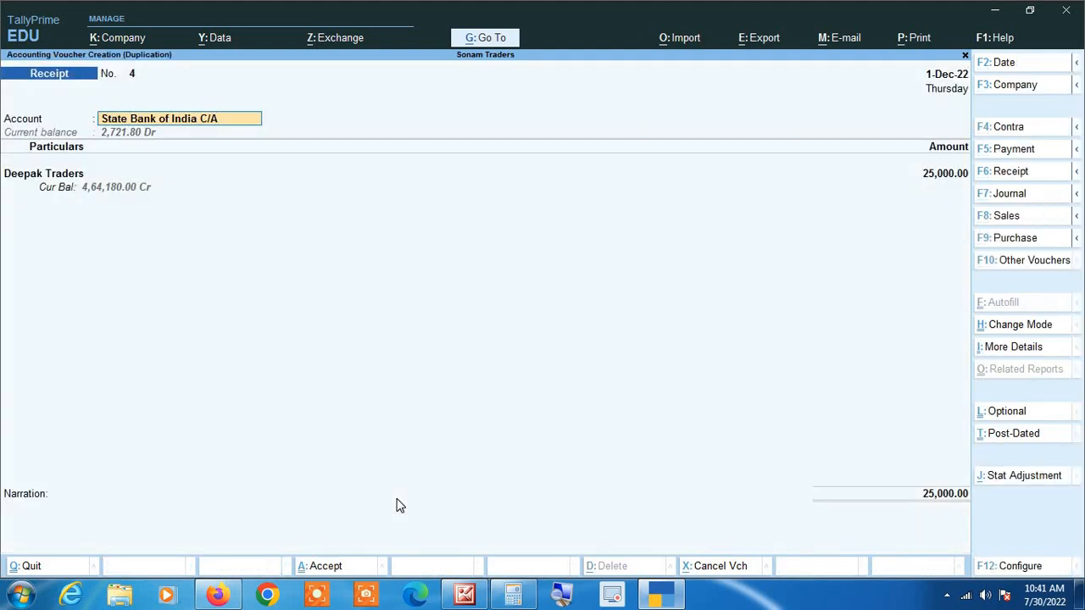
pyautogui.press('F2')
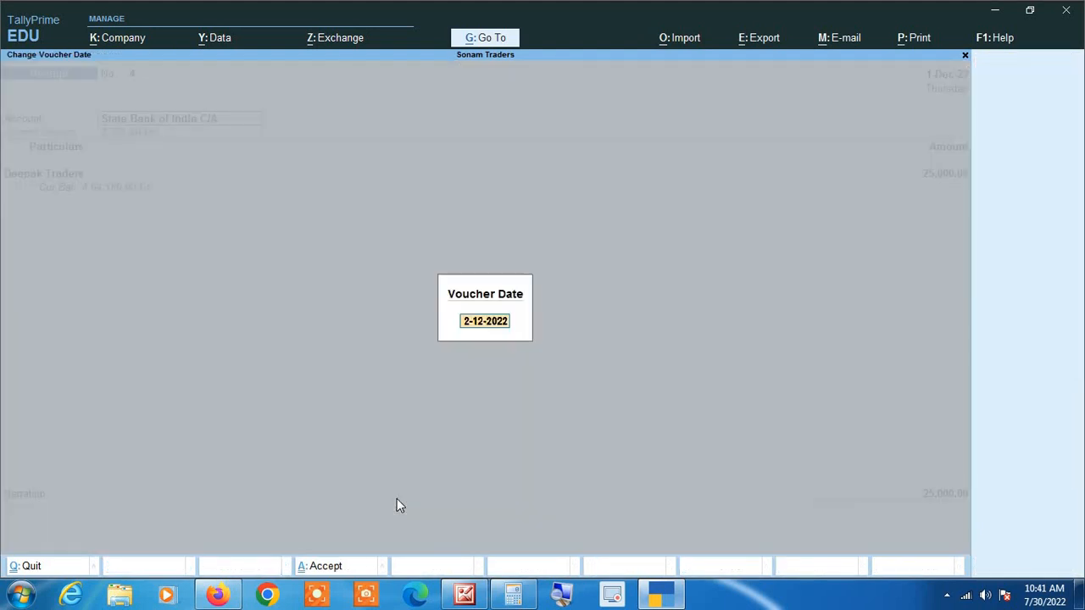
pyautogui.press('Return')
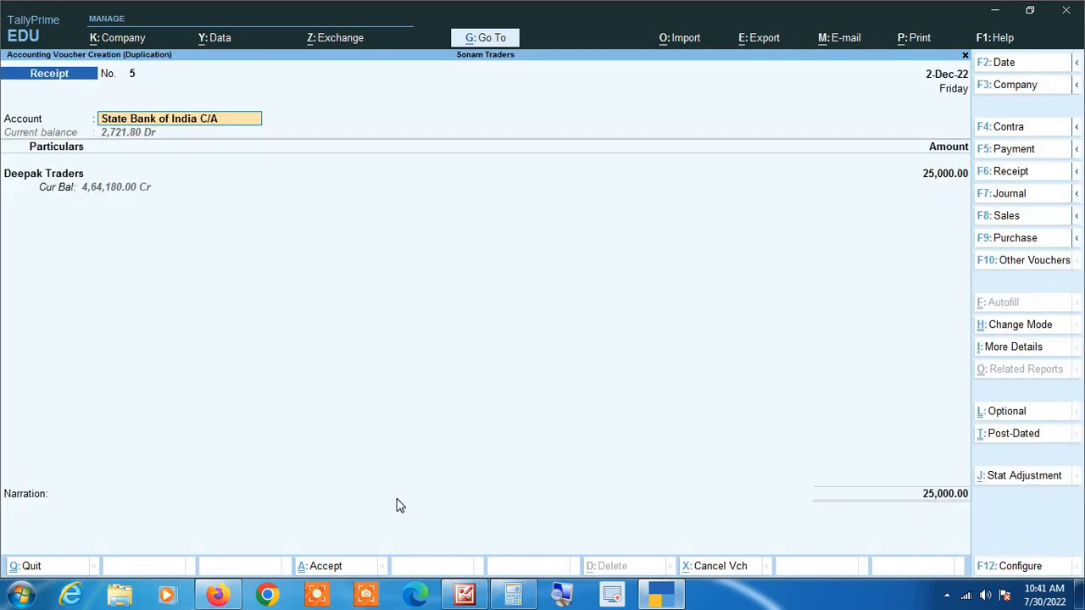
# Replace the party in the duplicated receipt with Harshit Traders (Delhi), keeping State Bank of India C/A as the account.
pyautogui.press('Return')
pyautogui.press('BackSpace')
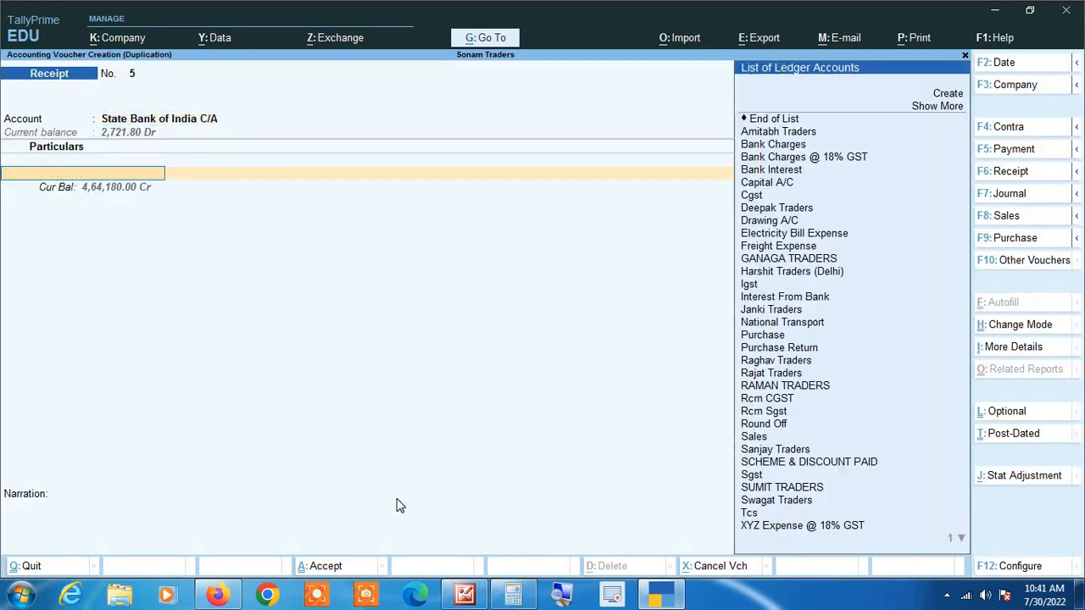
pyautogui.press('Down')
pyautogui.press('Down')
pyautogui.press('Down')
pyautogui.press('Down')
pyautogui.press('Down')
pyautogui.press('Down')
pyautogui.press('Down')
pyautogui.press('Down')
pyautogui.press('Down')
pyautogui.press('Down')
pyautogui.press('Down')
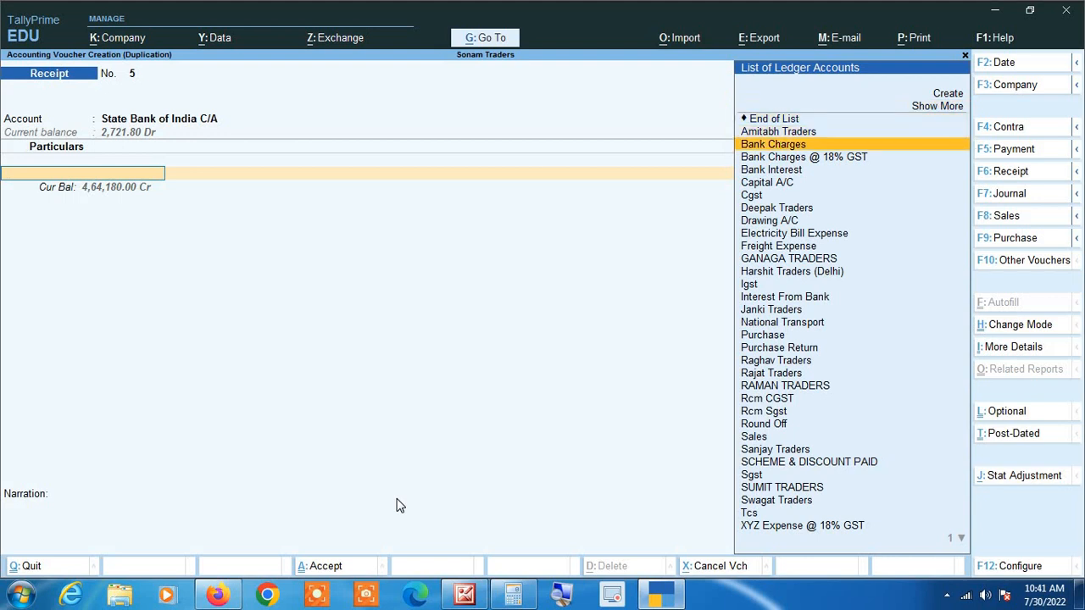
pyautogui.press('Down')
pyautogui.press('Down')
pyautogui.press('Down')
pyautogui.press('Down')
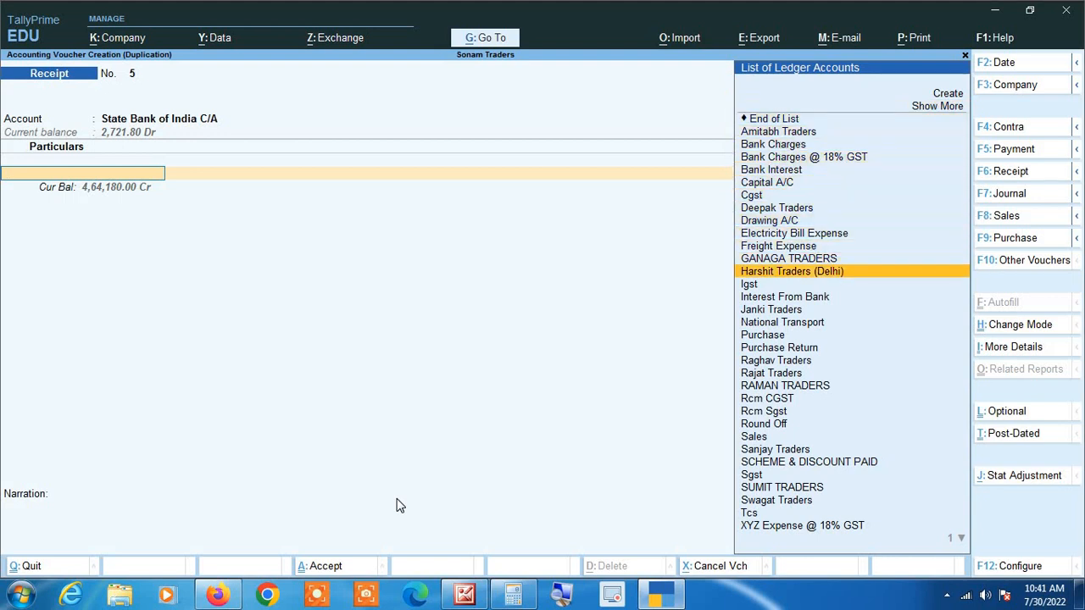
pyautogui.press('Return')
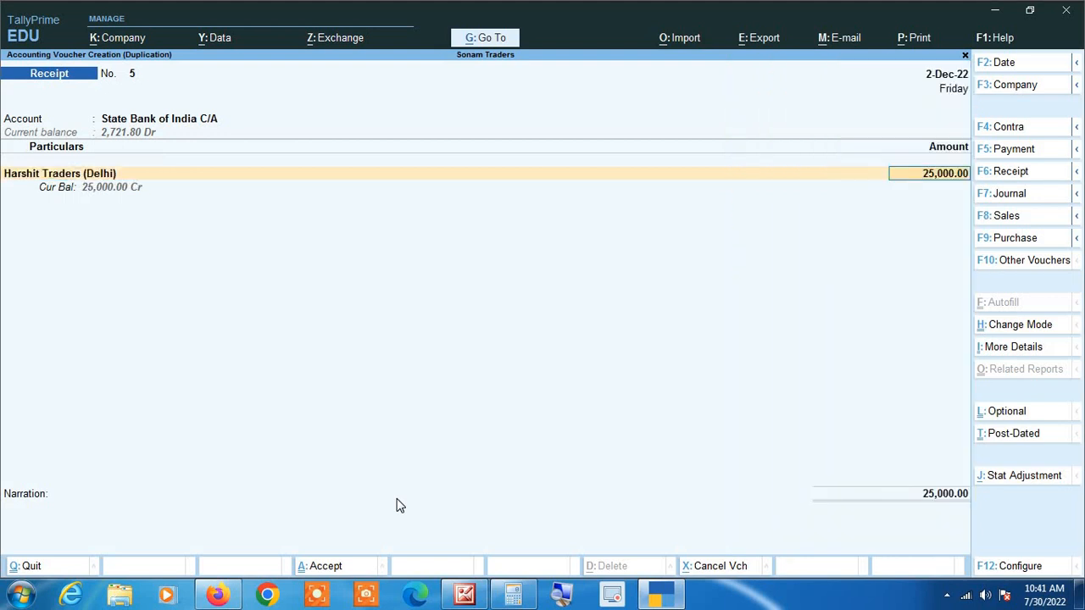
# Set the duplicated receipt's amount to 45000 and save the voucher.
pyautogui.write('45000')
pyautogui.press('Return')
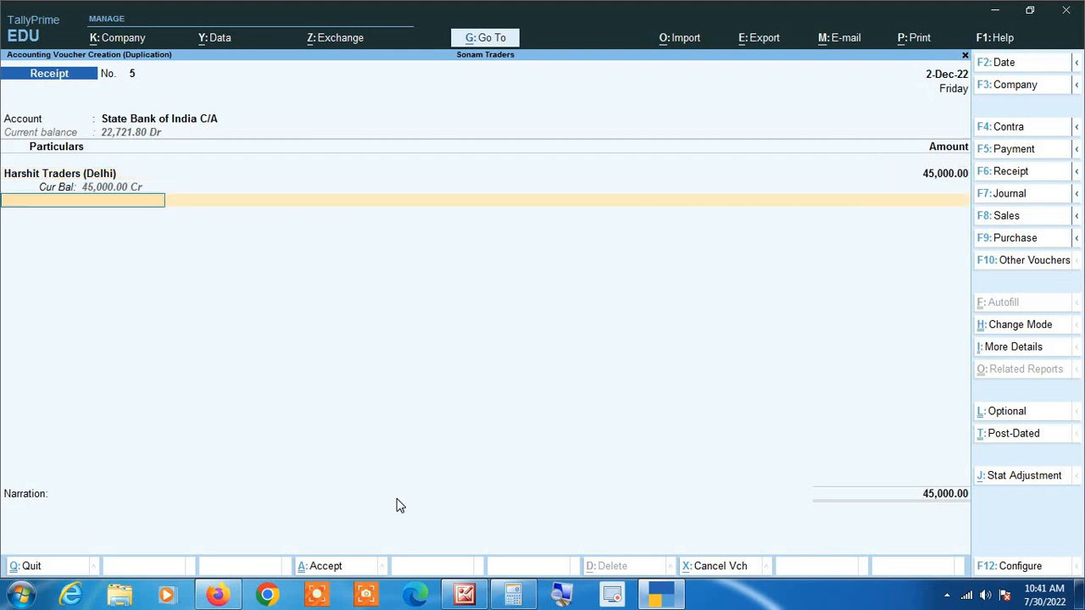
pyautogui.hotkey('ctrl', 'a')
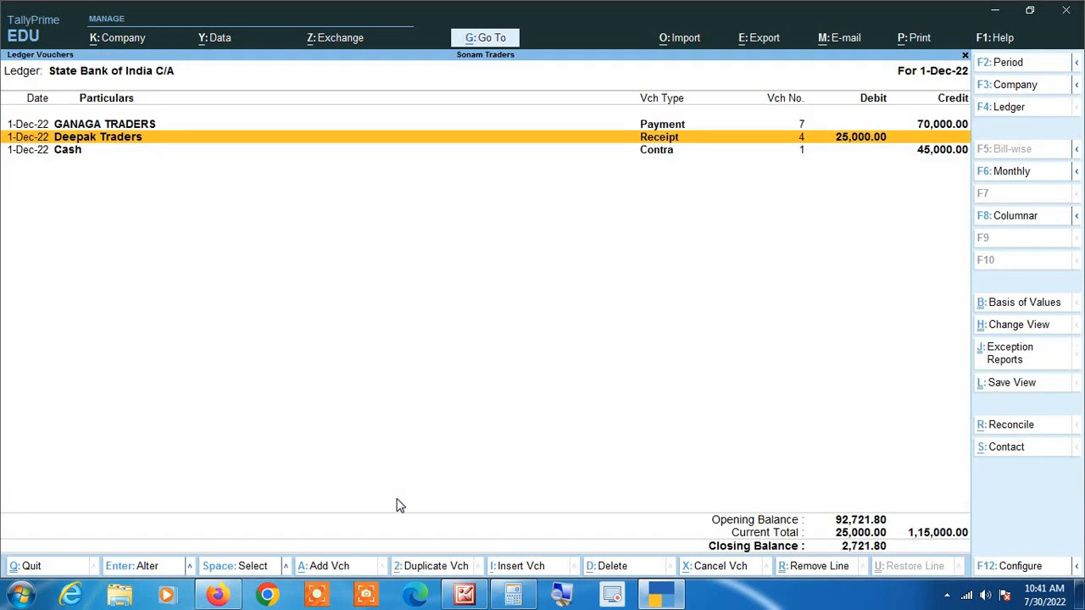
# Extend the State Bank of India C/A ledger period to 2-12-2022 and go to the Harshit Traders (Delhi) receipt.
pyautogui.hotkey('alt', 'F2')
pyautogui.press('Return')
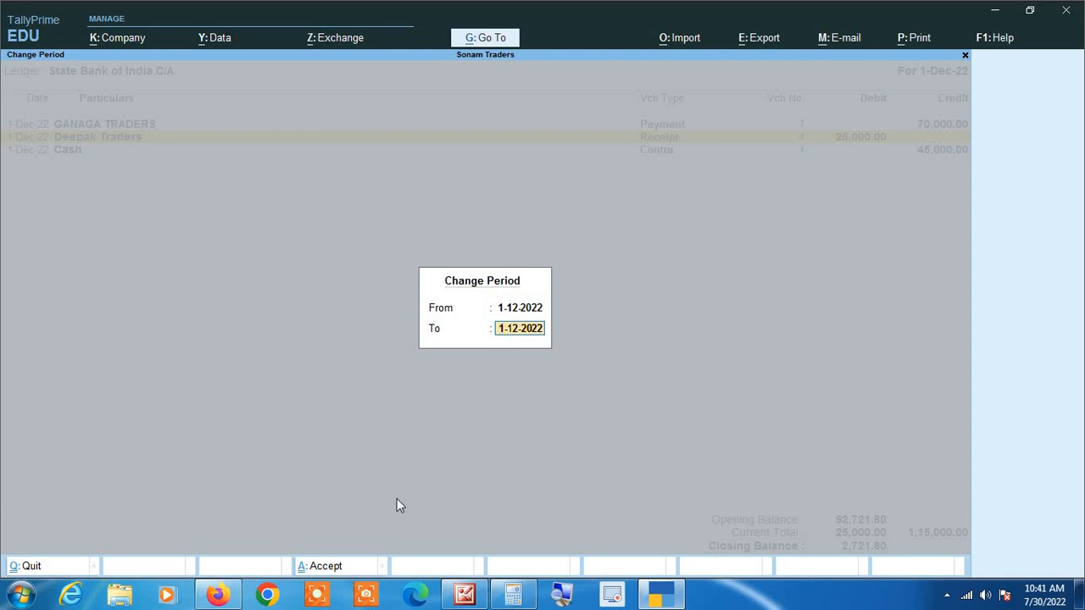
pyautogui.write('2-12')
pyautogui.press('Return')
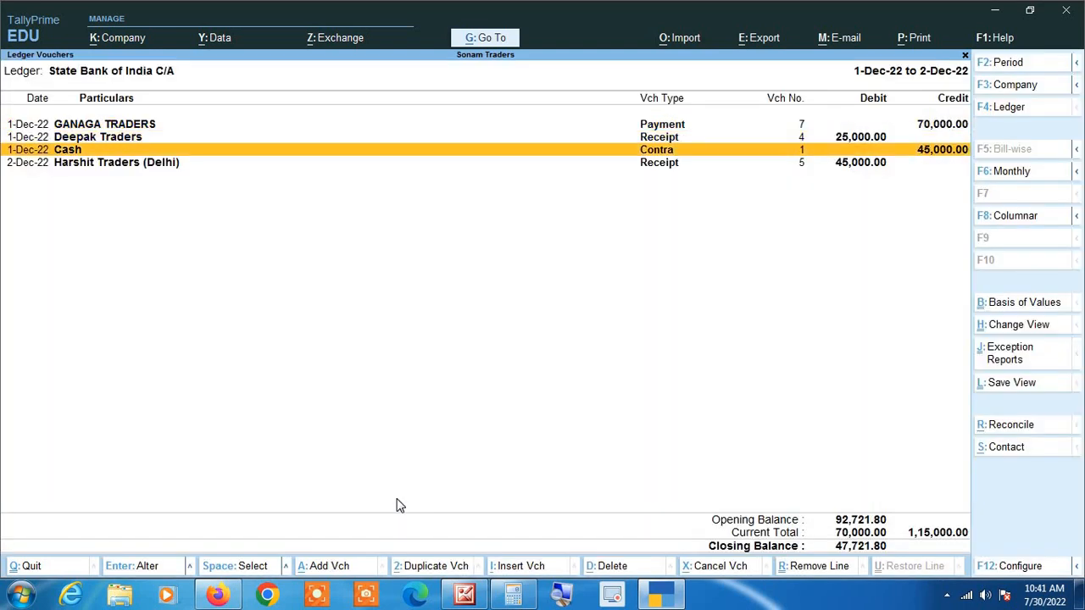
pyautogui.press('Down')
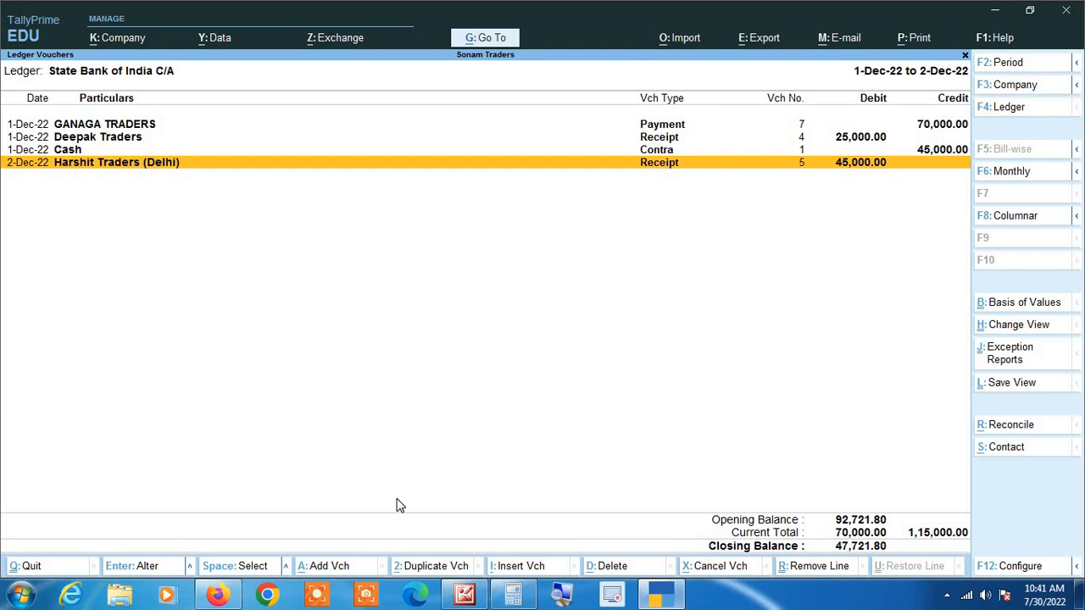
# Duplicate the GANAGA TRADERS payment voucher and date the copy 31-12-2022.
pyautogui.press('Up')
pyautogui.press('Up')
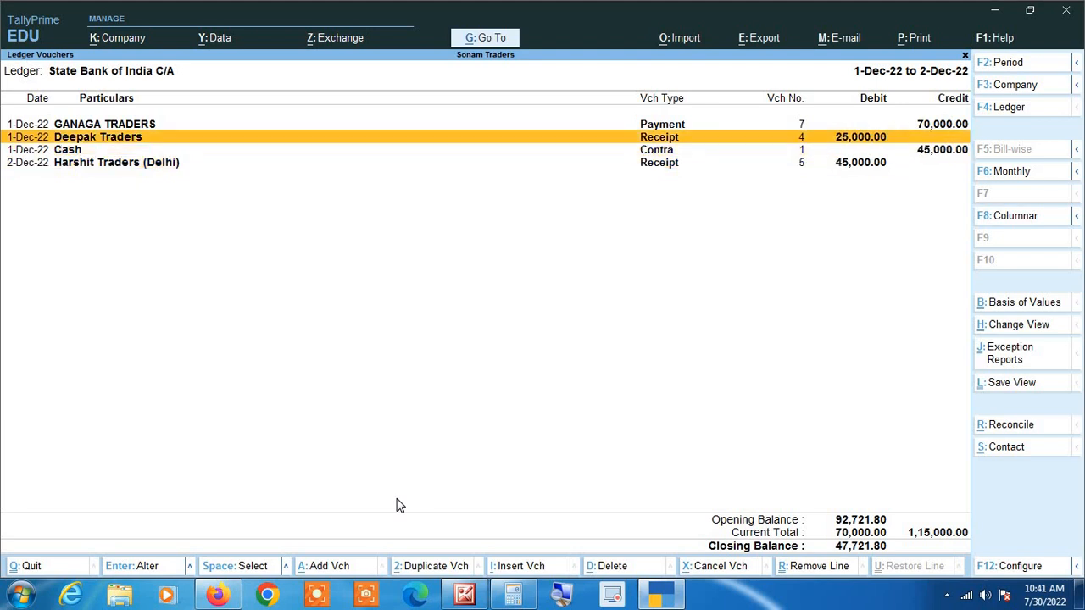
pyautogui.press('Up')
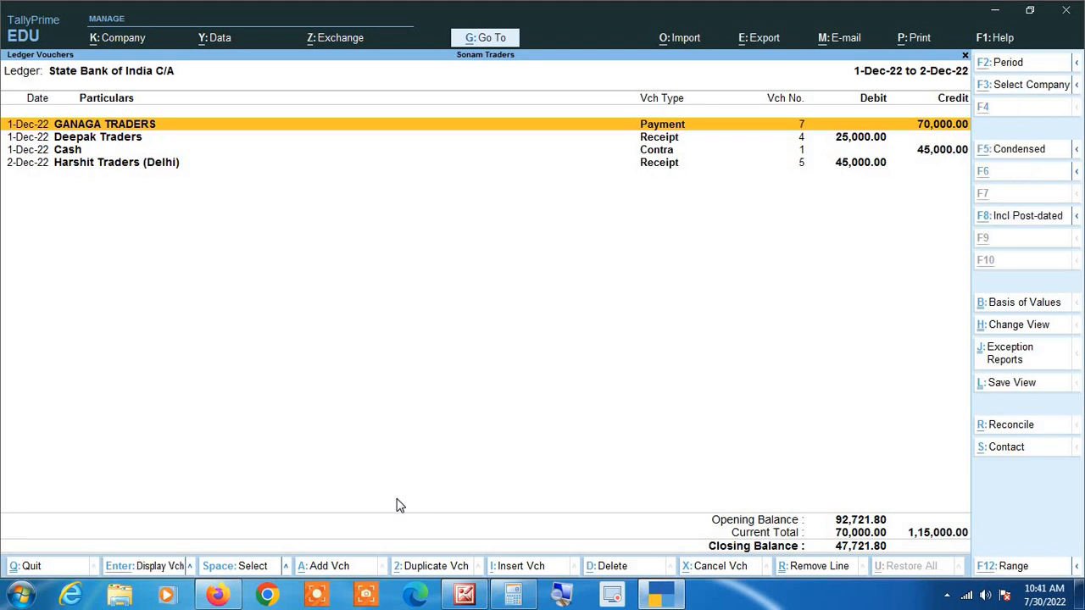
pyautogui.press('Return')
pyautogui.press('F2')
pyautogui.write('31-12')
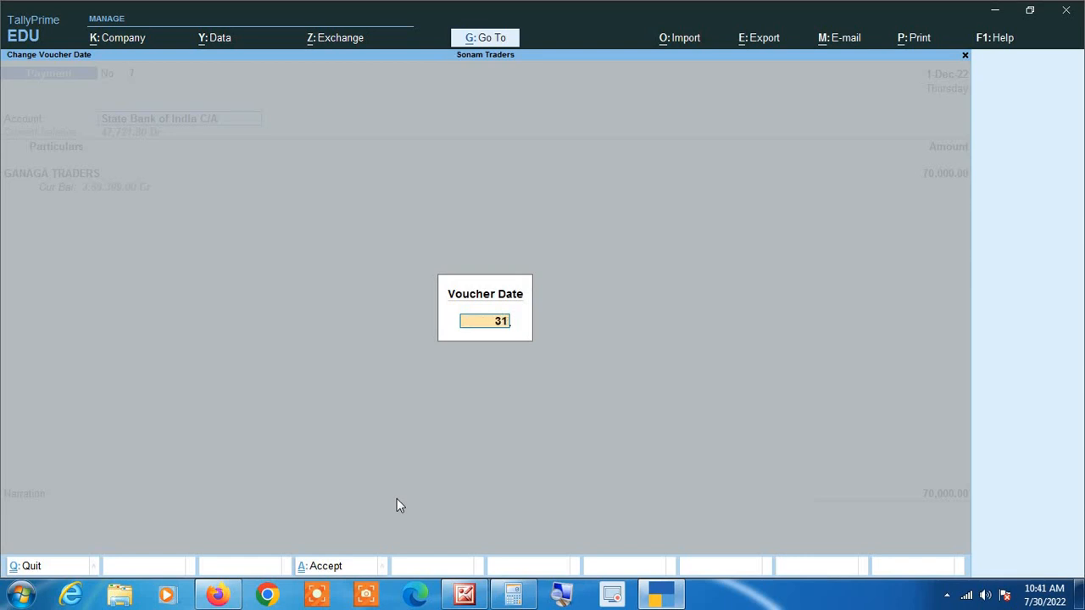
pyautogui.press('Return')
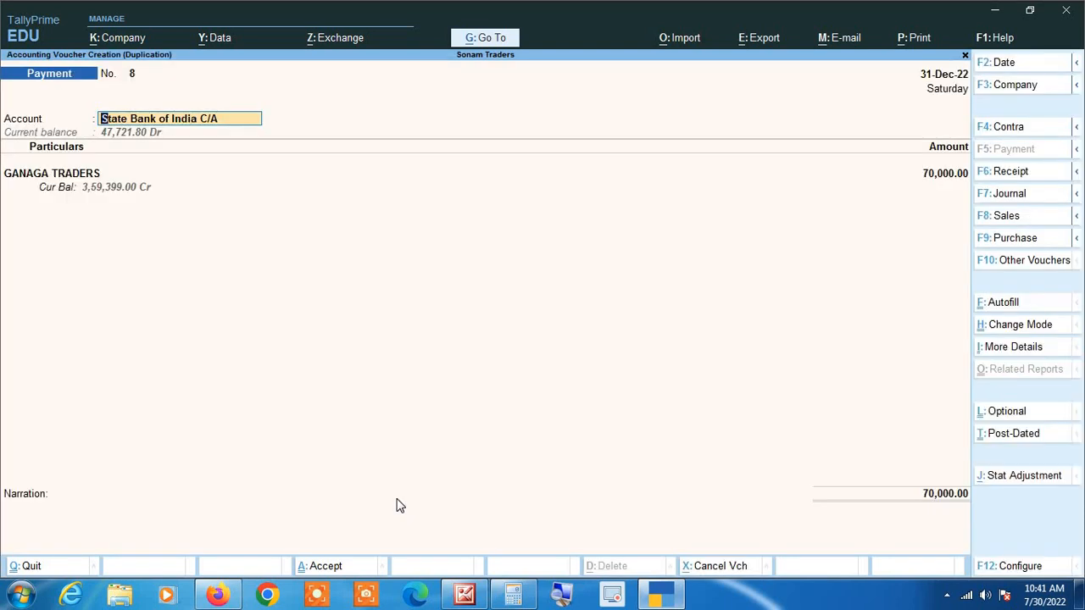
# Set the duplicated payment's amount to 120000, keeping State Bank of India C/A and GANAGA TRADERS, and save the voucher.
pyautogui.press('Return')
pyautogui.press('Return')
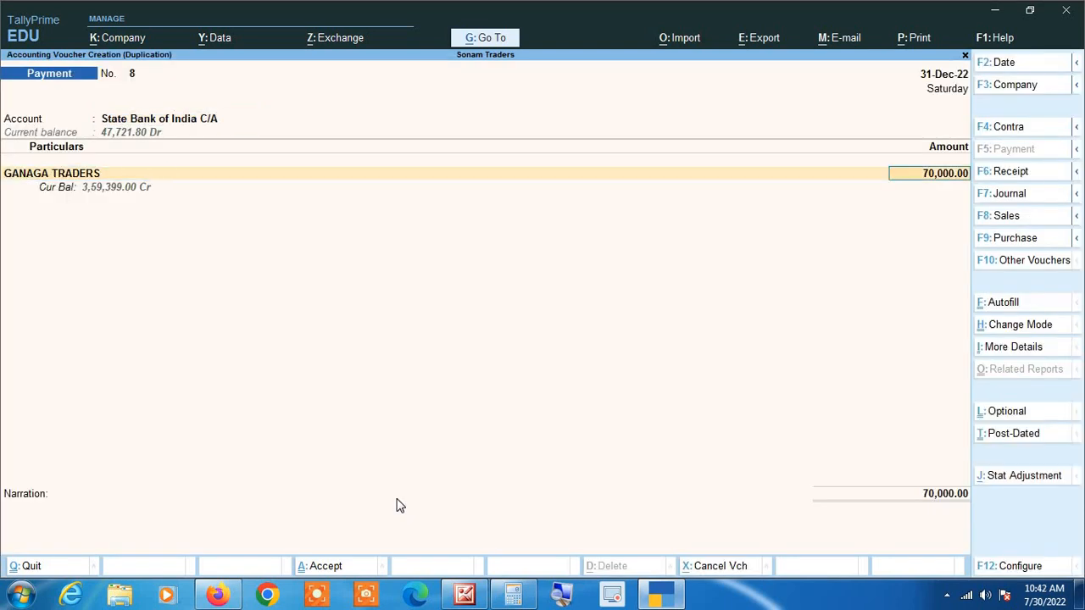
pyautogui.write('120000')
pyautogui.press('Return')
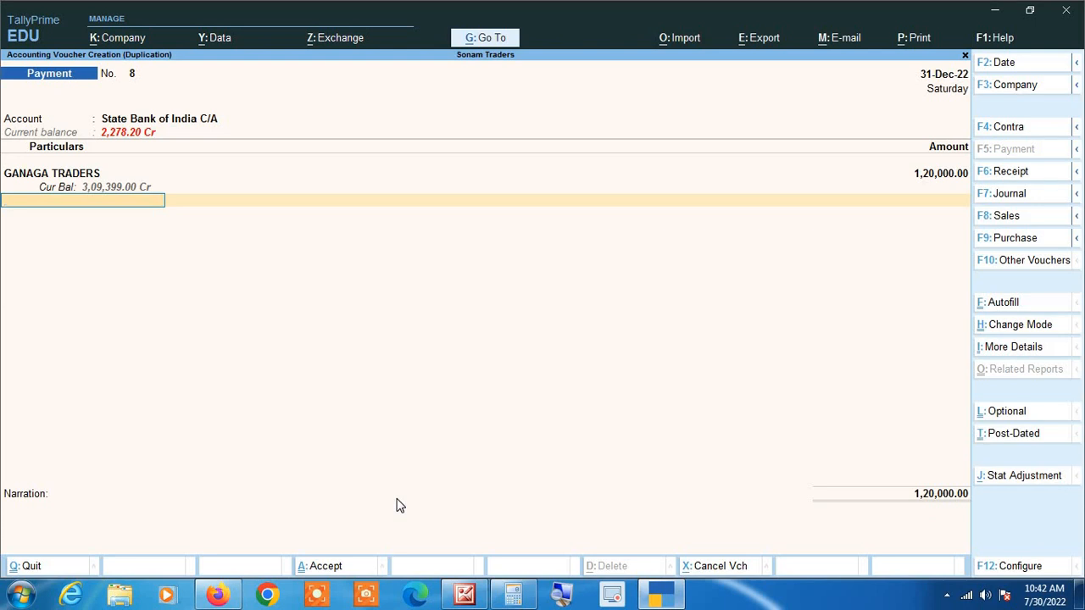
pyautogui.press('Return')
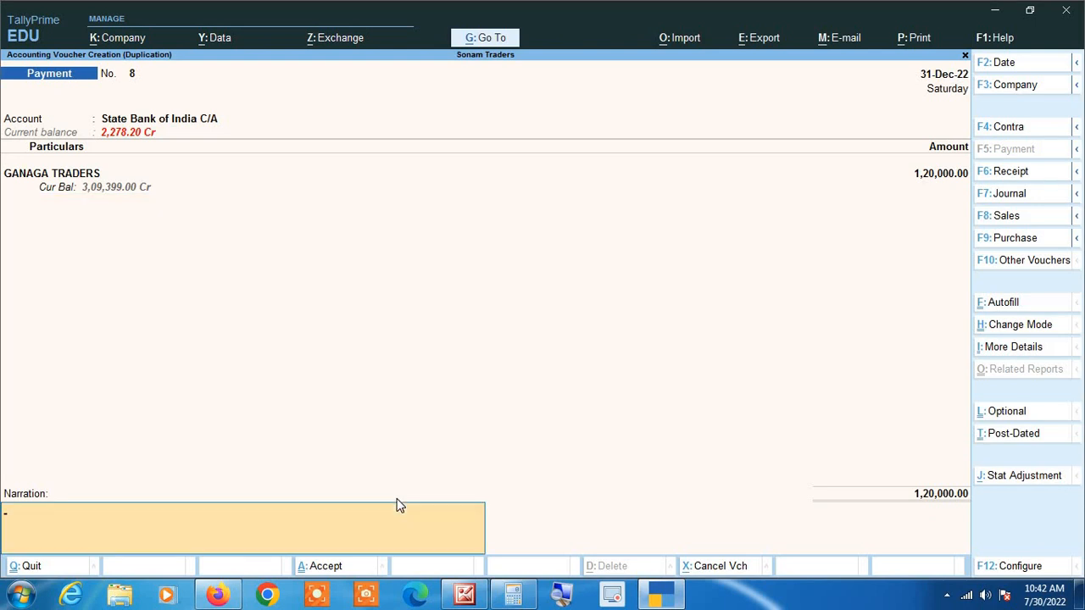
pyautogui.press('BackSpace')
pyautogui.press('ctrl')
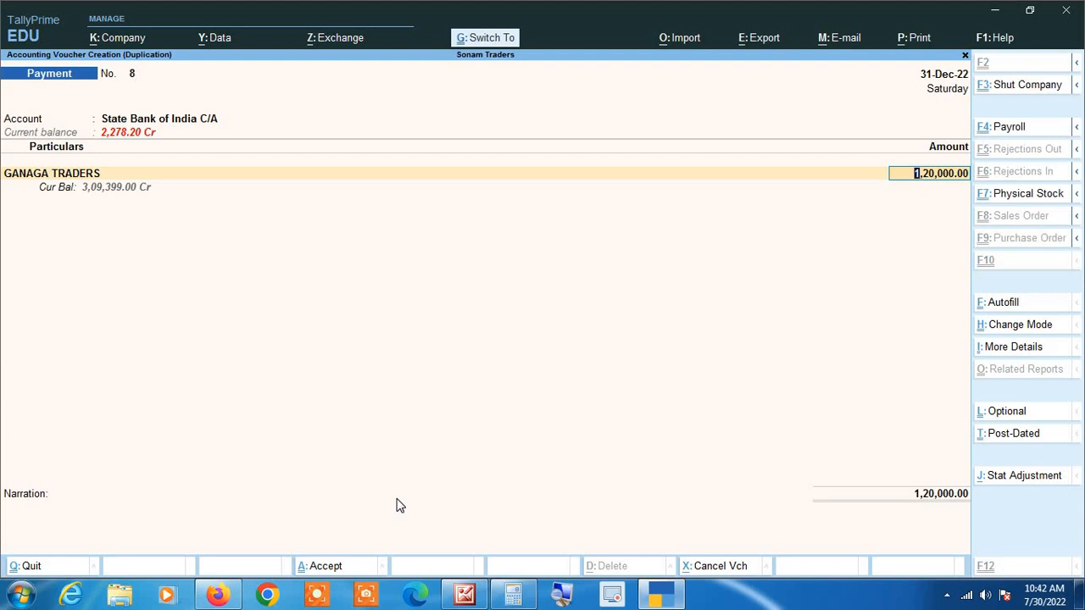
pyautogui.hotkey('ctrl', 'a')
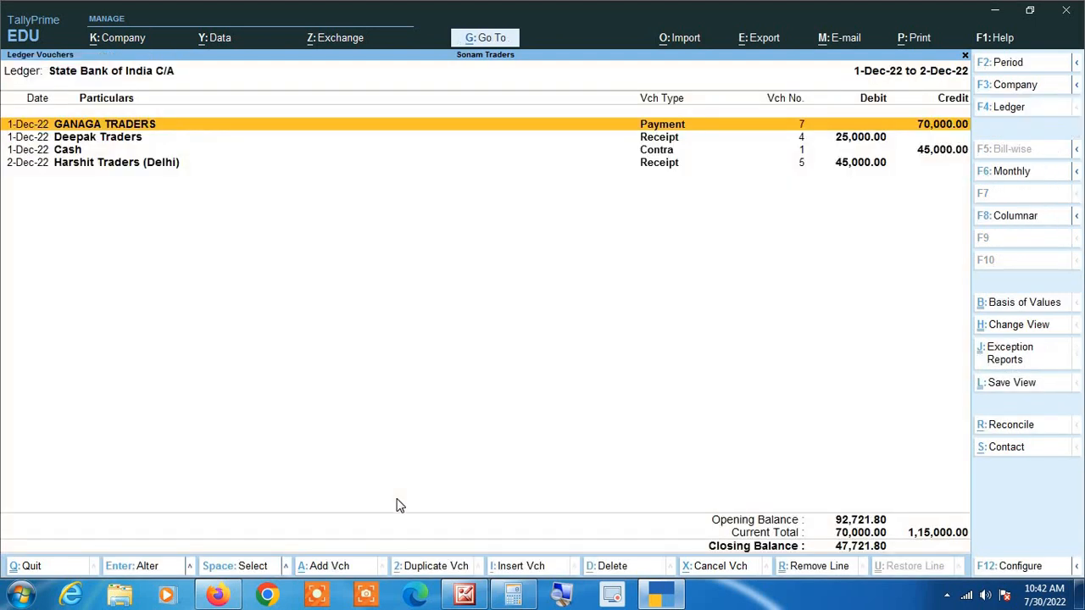
# Change the ledger period to run from 1-12-2022 to 31-12-2022.
pyautogui.hotkey('alt', 'F2')
pyautogui.write('1')
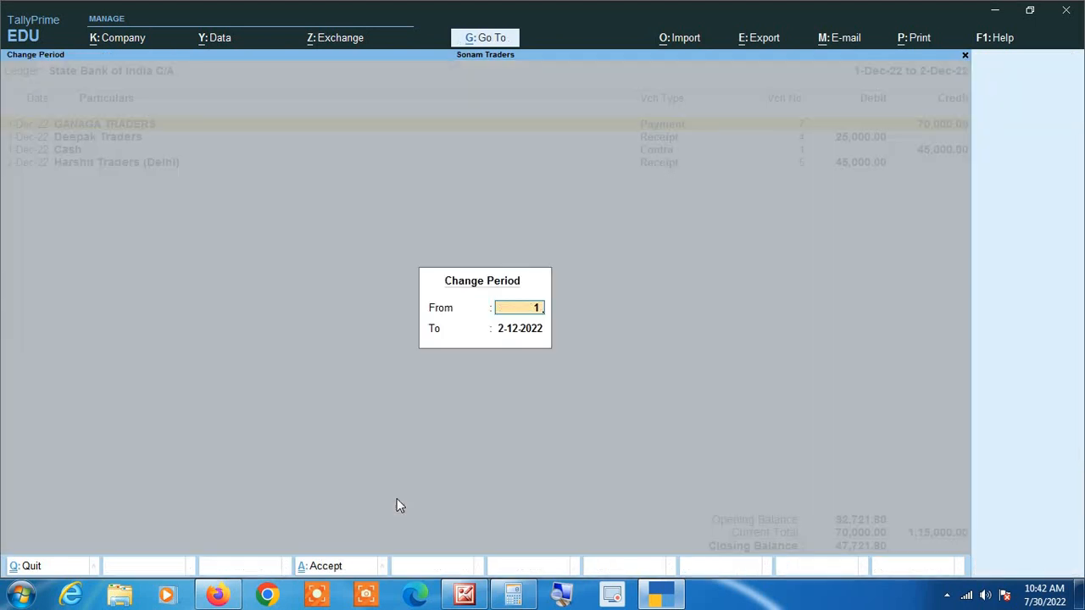
pyautogui.write(' 12')
pyautogui.press('Return')
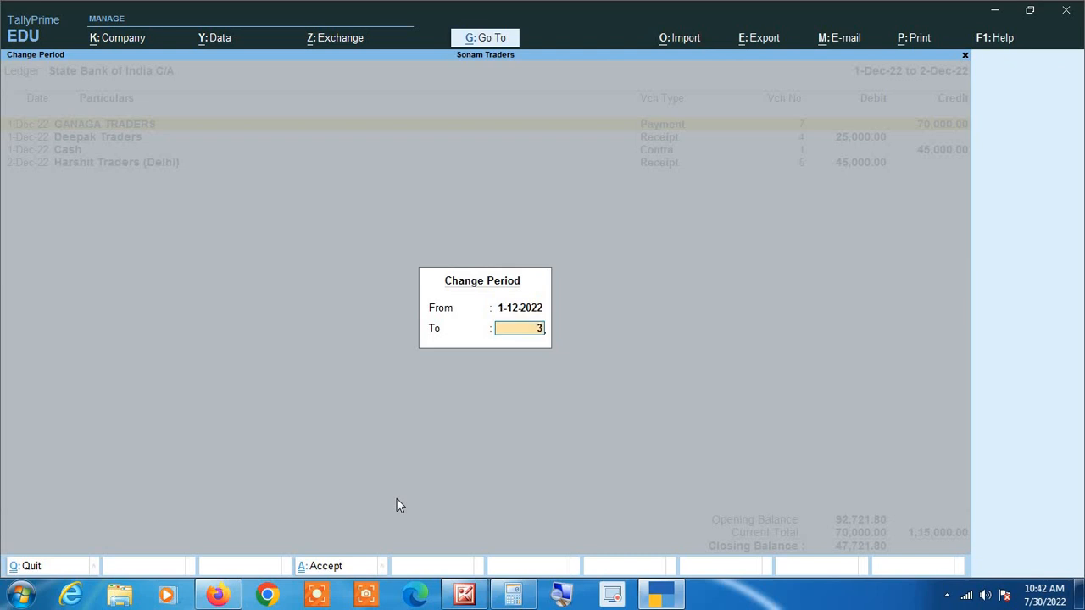
pyautogui.write('31 12')
pyautogui.press('Return')
# Open the 31-Dec-22 GANAGA TRADERS payment voucher, go through its fields without changes and accept it.
pyautogui.press('Down')
pyautogui.press('Down')
pyautogui.press('Down')
pyautogui.press('Down')
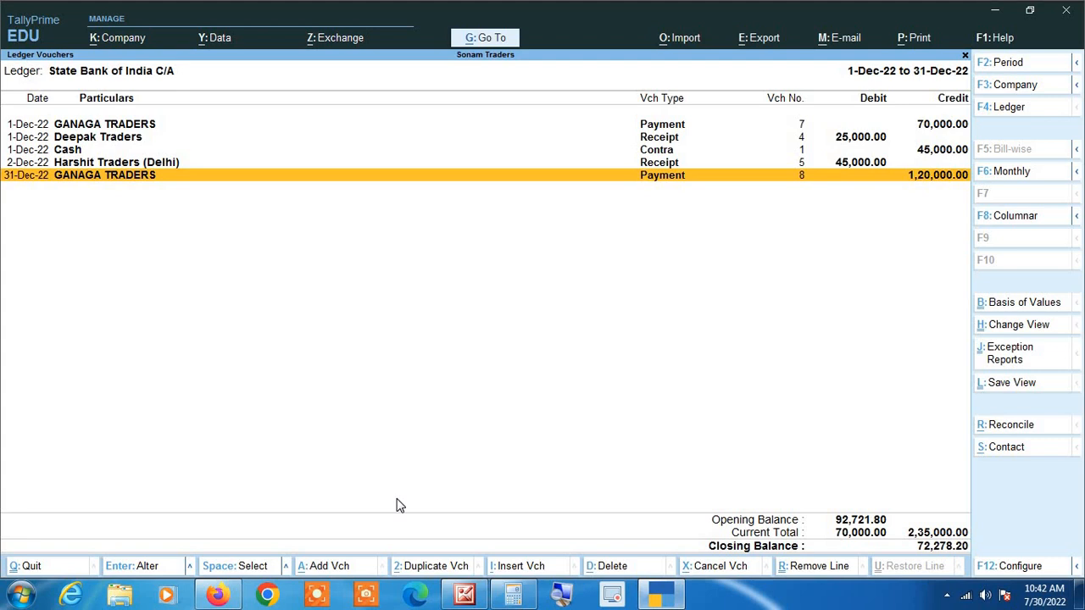
pyautogui.press('Return')
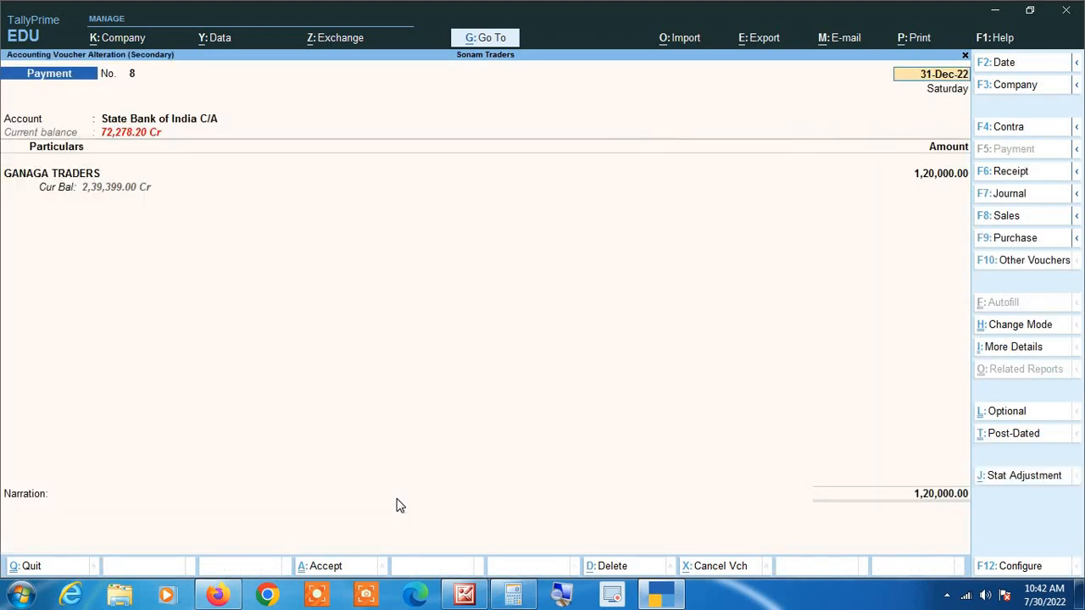
pyautogui.press('Return')
pyautogui.press('Return')
pyautogui.press('Return')
pyautogui.press('Return')
pyautogui.press('Return')
pyautogui.press('Return')
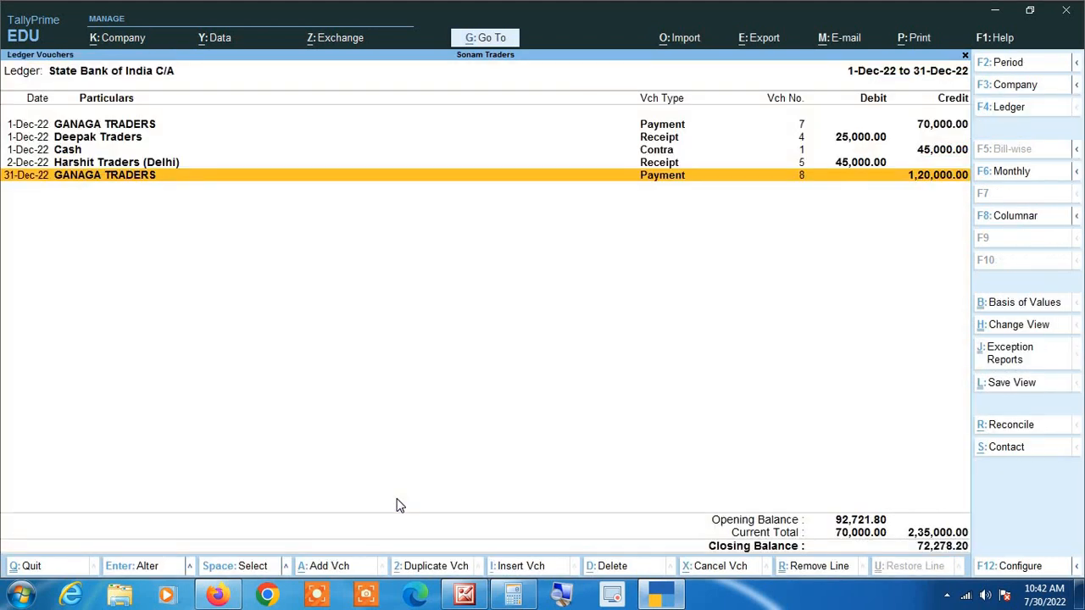
# Add a new payment voucher from the ledger and set Use default Bank Allocations to No in its configuration.
pyautogui.hotkey('alt', 'a')
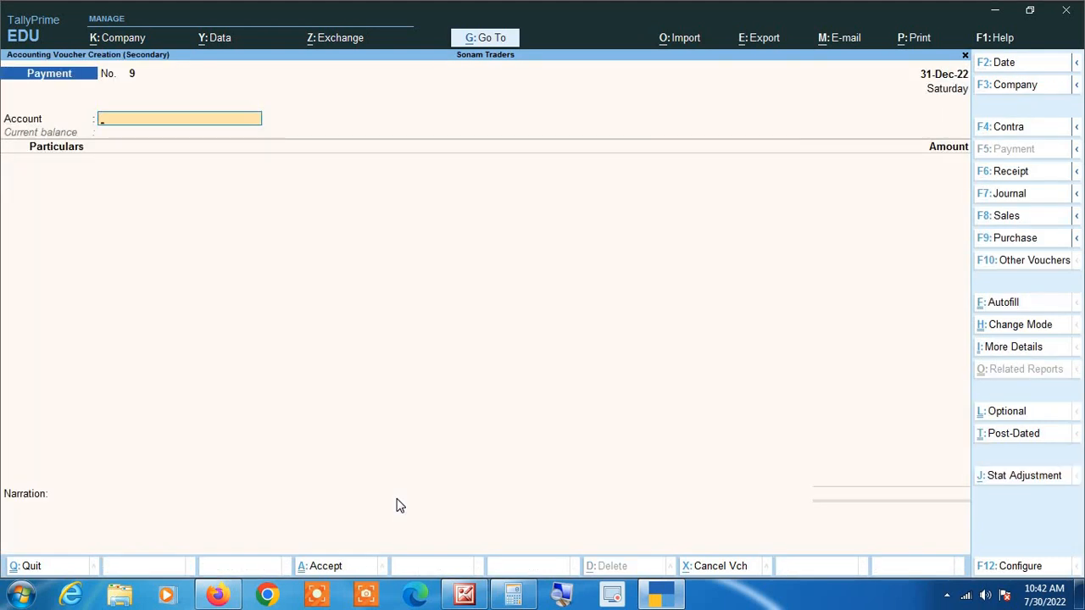
pyautogui.press('F12')
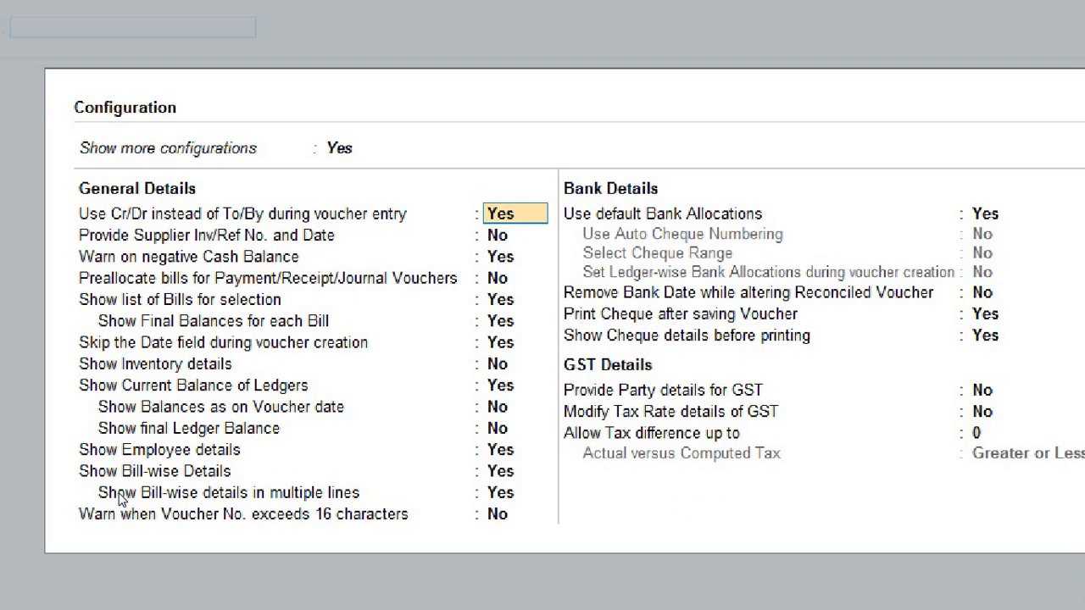
pyautogui.press('Down')
pyautogui.press('Down')
pyautogui.press('Down')
pyautogui.press('Down')
pyautogui.press('Down')
pyautogui.press('Down')
pyautogui.press('Down')
pyautogui.press('Down')
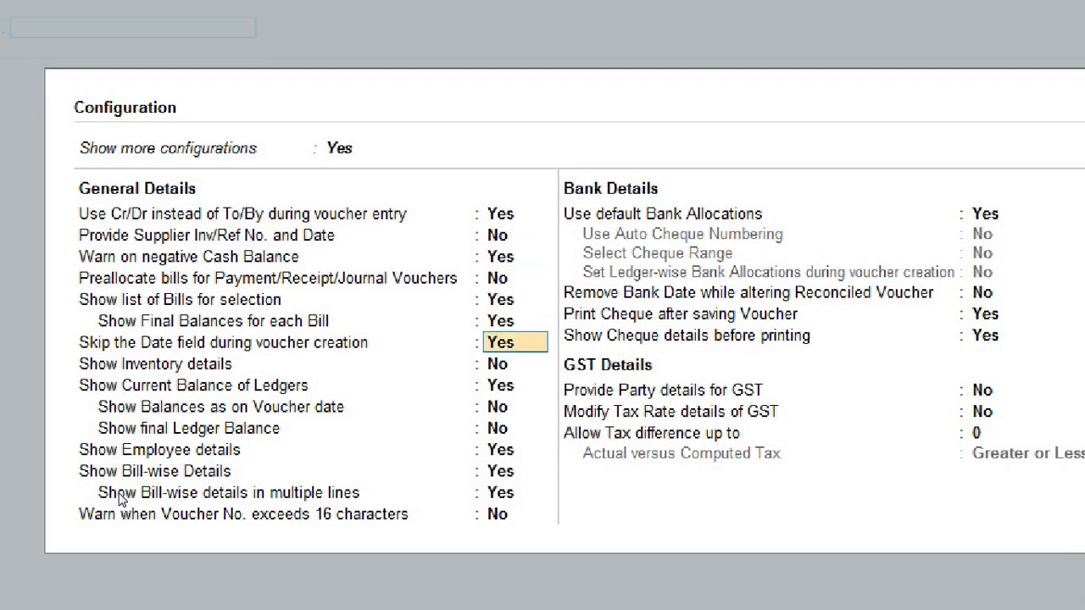
pyautogui.press('Down')
pyautogui.press('Down')
pyautogui.press('Down')
pyautogui.press('Down')
pyautogui.press('Down')
pyautogui.press('Down')
pyautogui.press('Down')
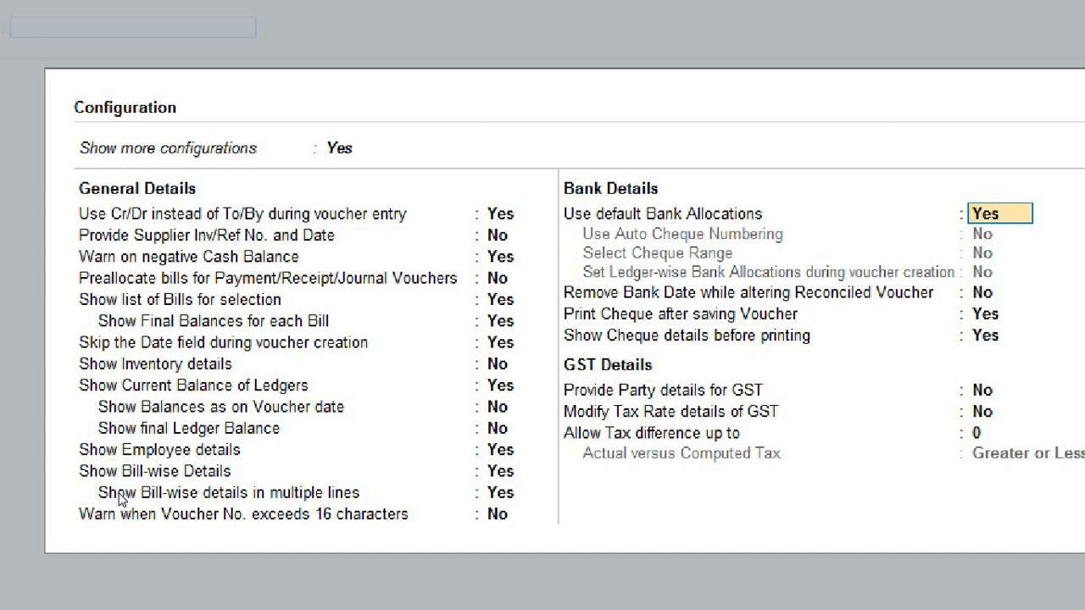
pyautogui.write('no')
pyautogui.press('Return')
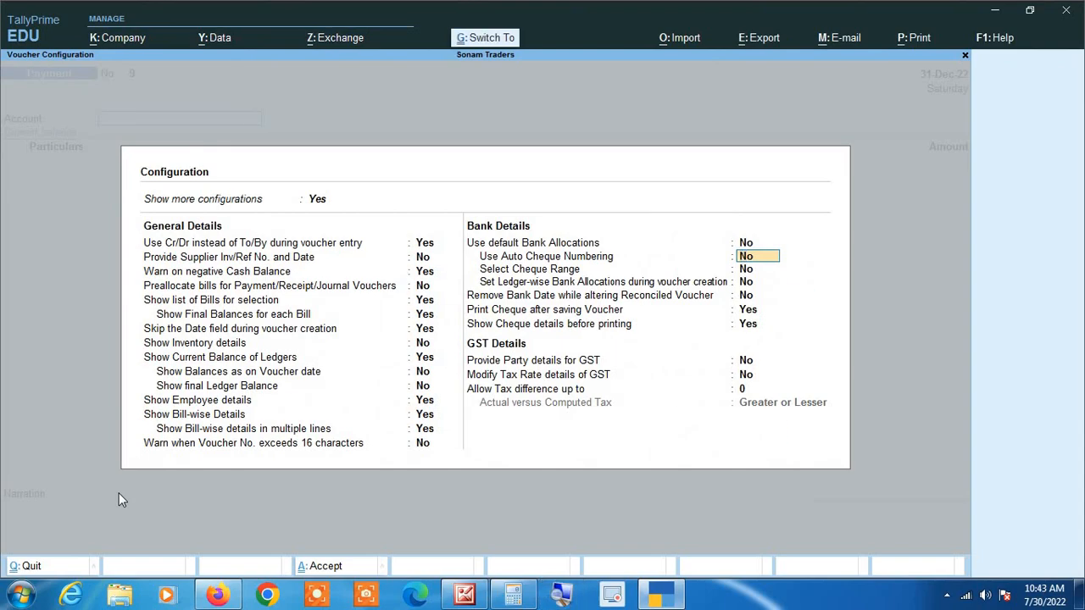
pyautogui.hotkey('ctrl', 'a')
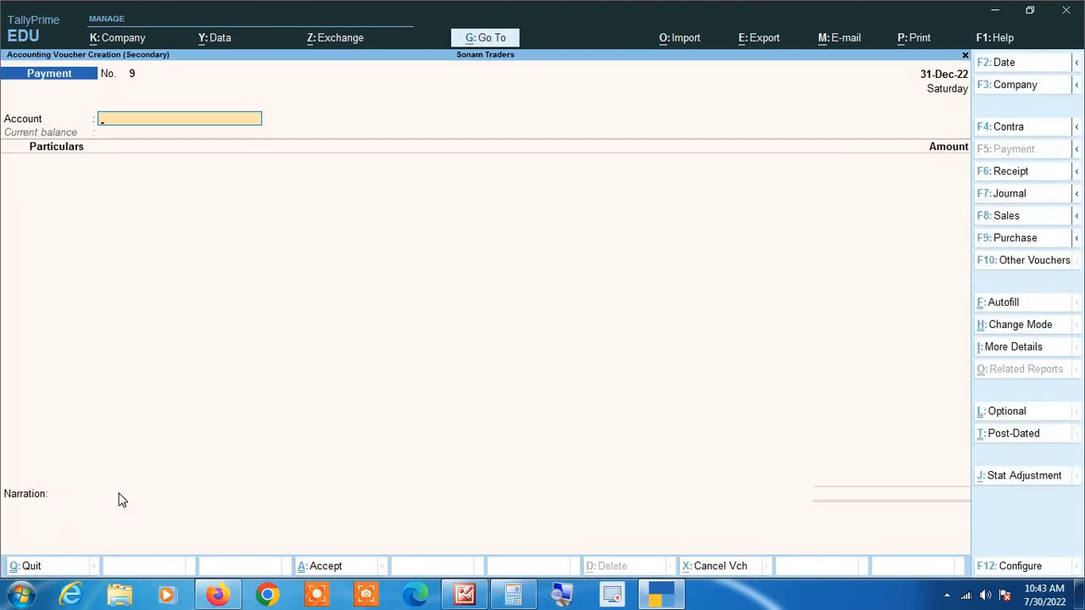
# Enter a payment of 450000 from State Bank of India C/A to GANAGA TRADERS and proceed to its bank allocations.
pyautogui.write('Sta')
pyautogui.press('Return')
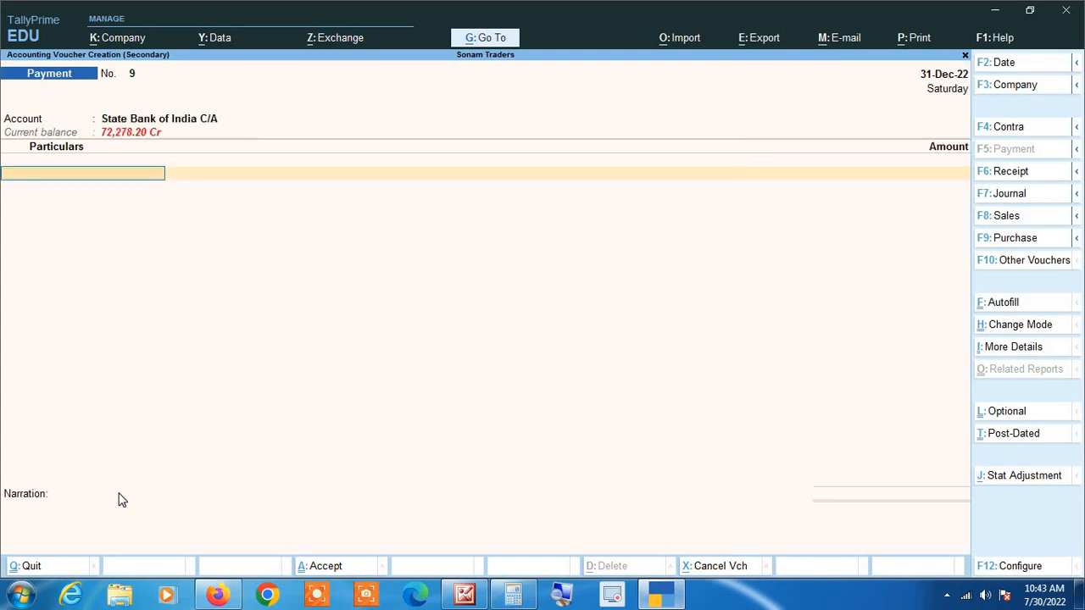
pyautogui.write('Gan')
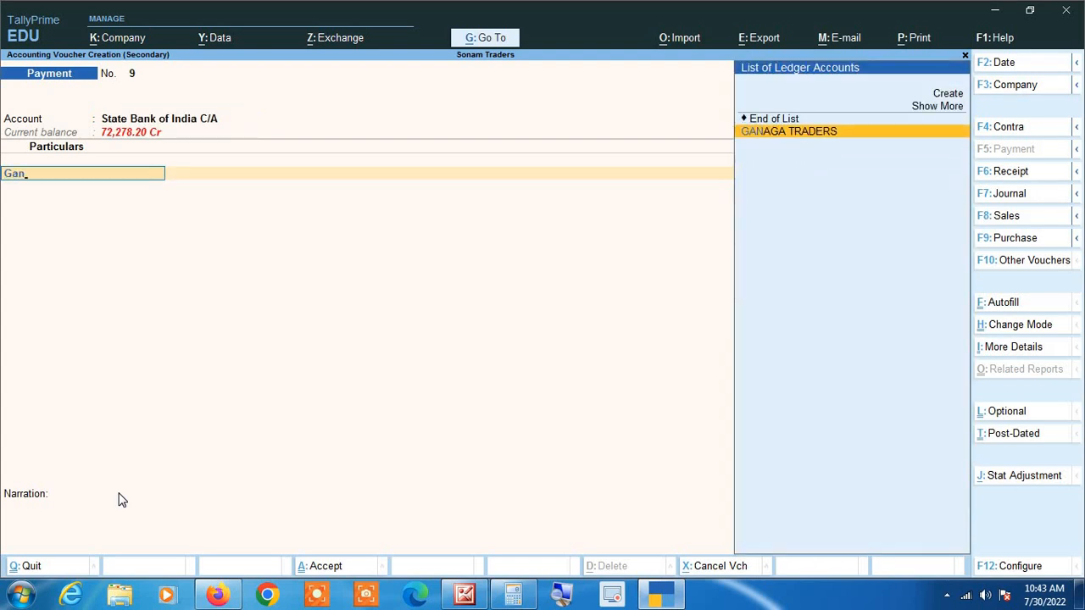
pyautogui.press('Return')
pyautogui.write('450000')
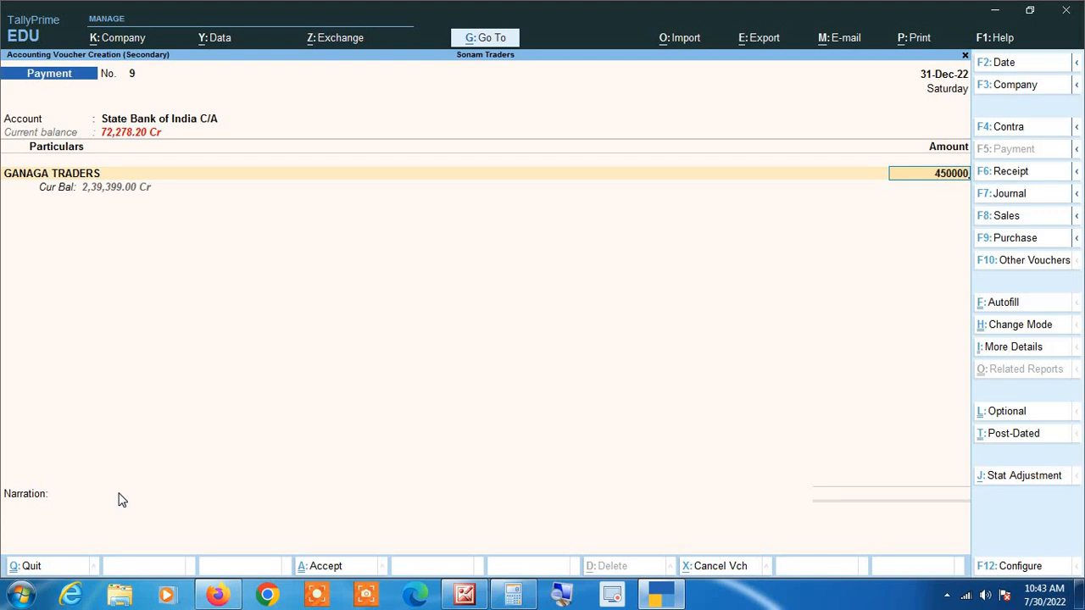
pyautogui.press('Return')
pyautogui.press('Return')
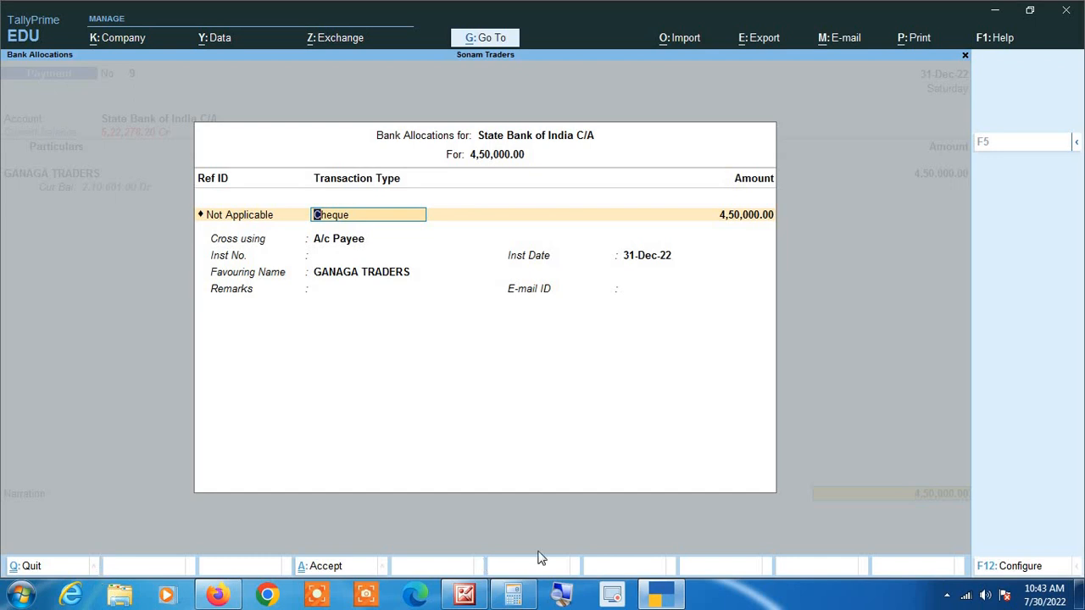
# Discard the unsaved payment voucher and leave the State Bank of India C/A ledger vouchers.
pyautogui.click(560, 596)
pyautogui.press('Escape')
pyautogui.press('y')
pyautogui.press('Escape')
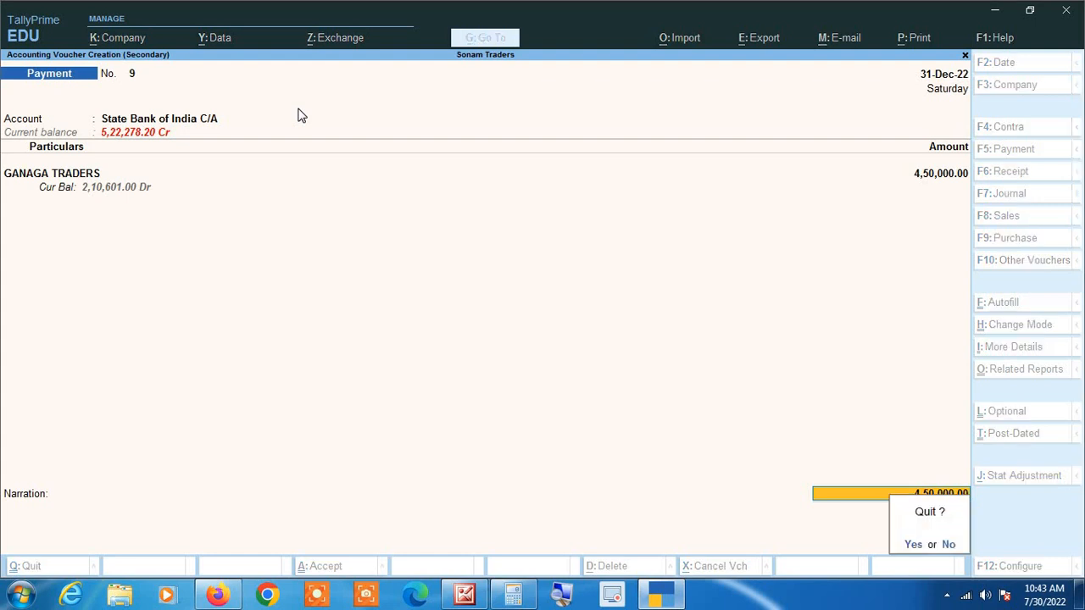
pyautogui.press('y')
pyautogui.press('Escape')
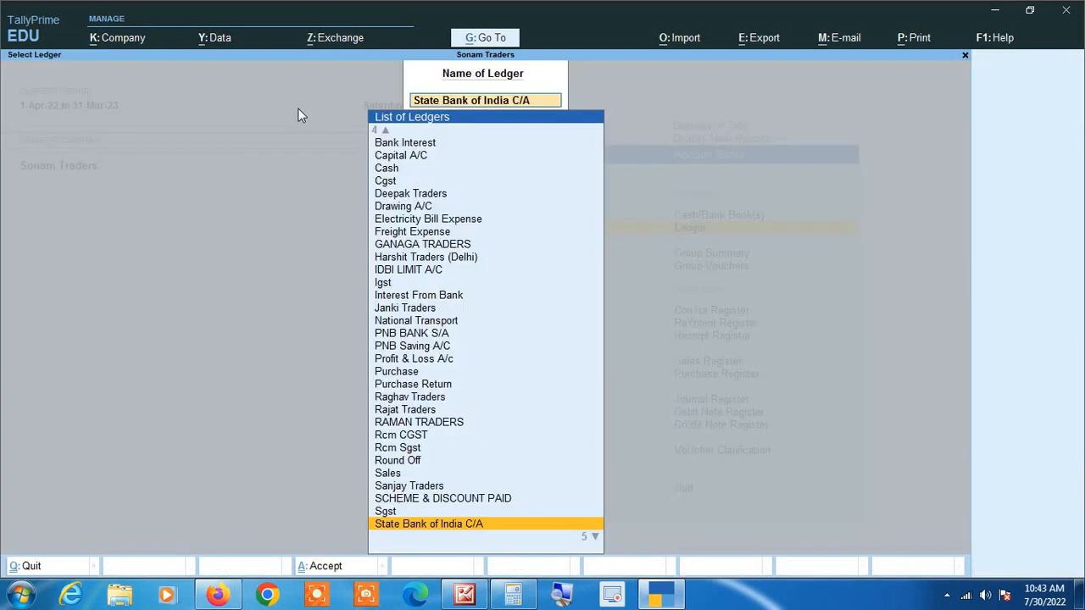